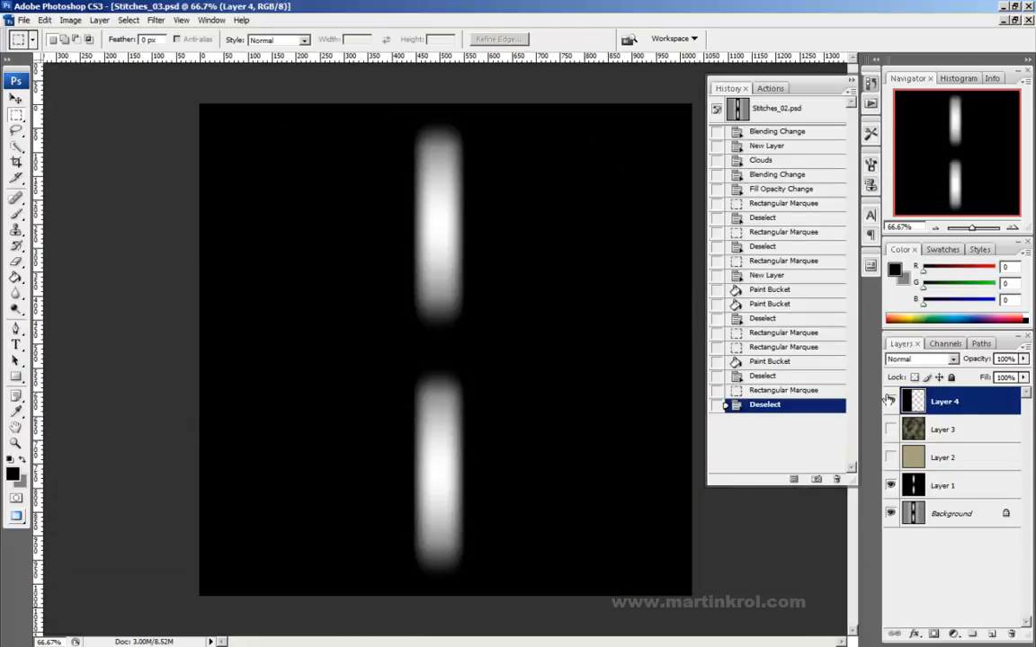
- Delete all the layers above the Background layer
{"action": "left_click", "coordinate": [891, 485]}
{"action": "left_click_drag", "start_coordinate": [959, 402], "coordinate": [1011, 633]}
{"action": "left_click_drag", "start_coordinate": [980, 410], "coordinate": [1010, 634]}
{"action": "left_click_drag", "start_coordinate": [926, 401], "coordinate": [1011, 634]}
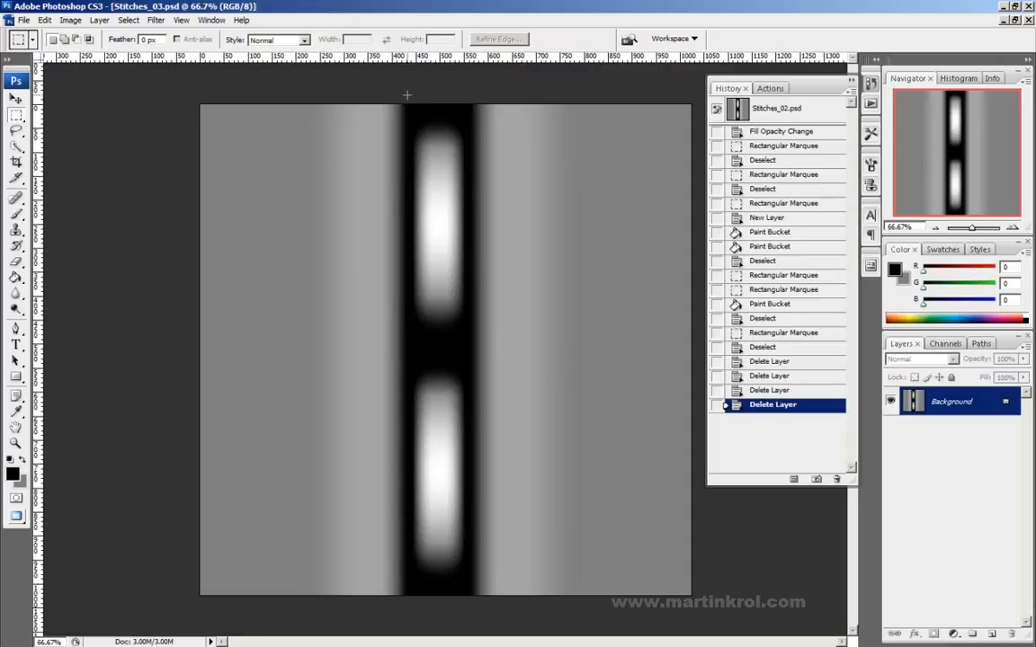
- Select a full-height strip around the two white stitches and copy it onto a new layer
{"action": "left_click_drag", "start_coordinate": [407, 94], "coordinate": [468, 595]}
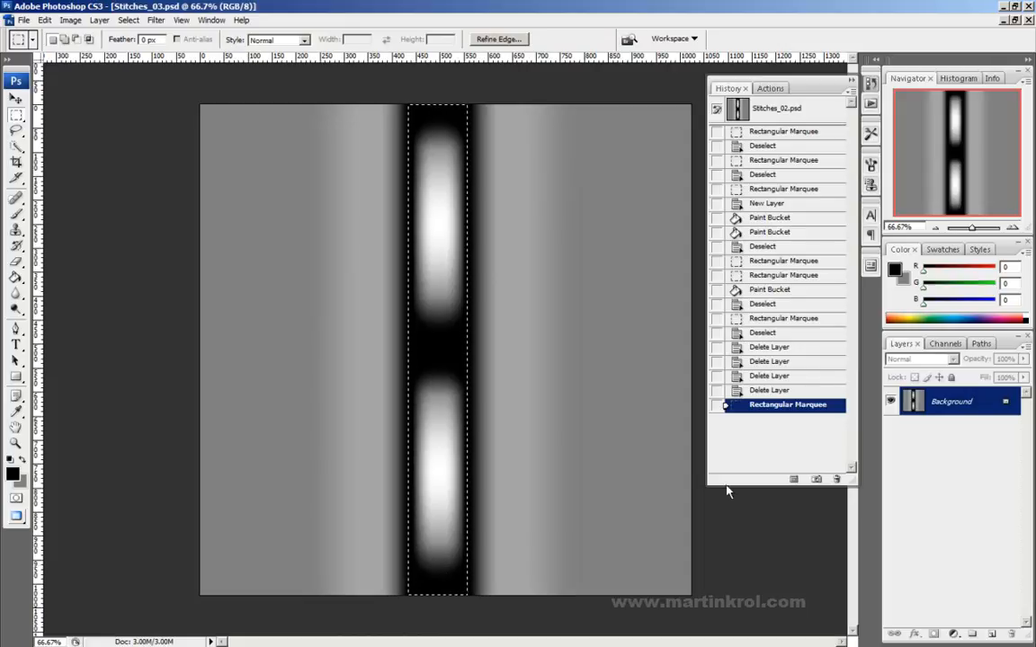
{"action": "left_click", "coordinate": [994, 635]}
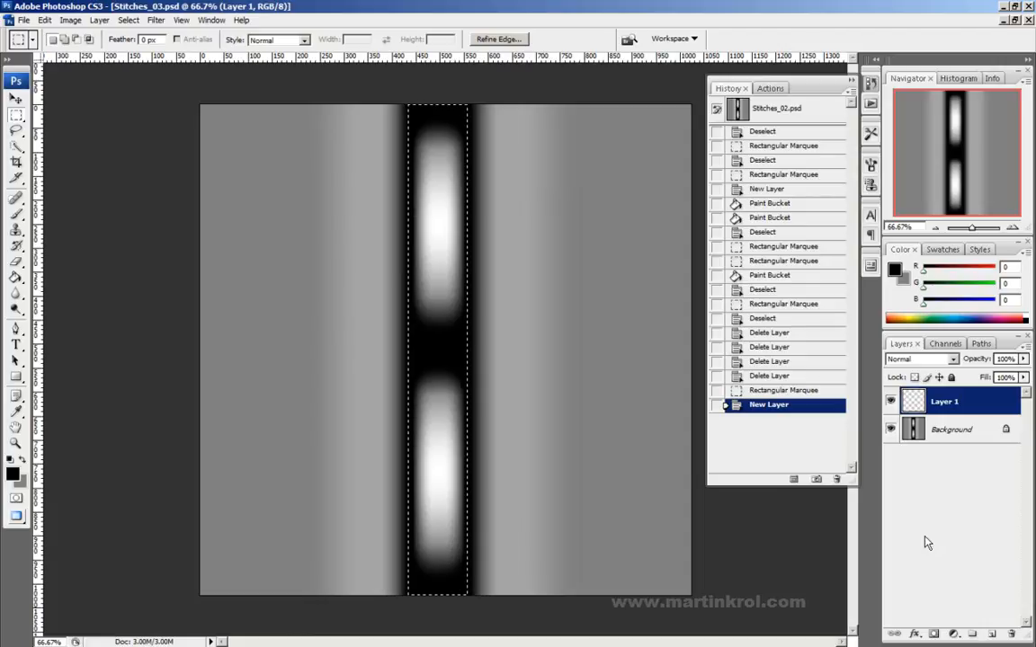
{"action": "key", "text": "ctrl+v"}
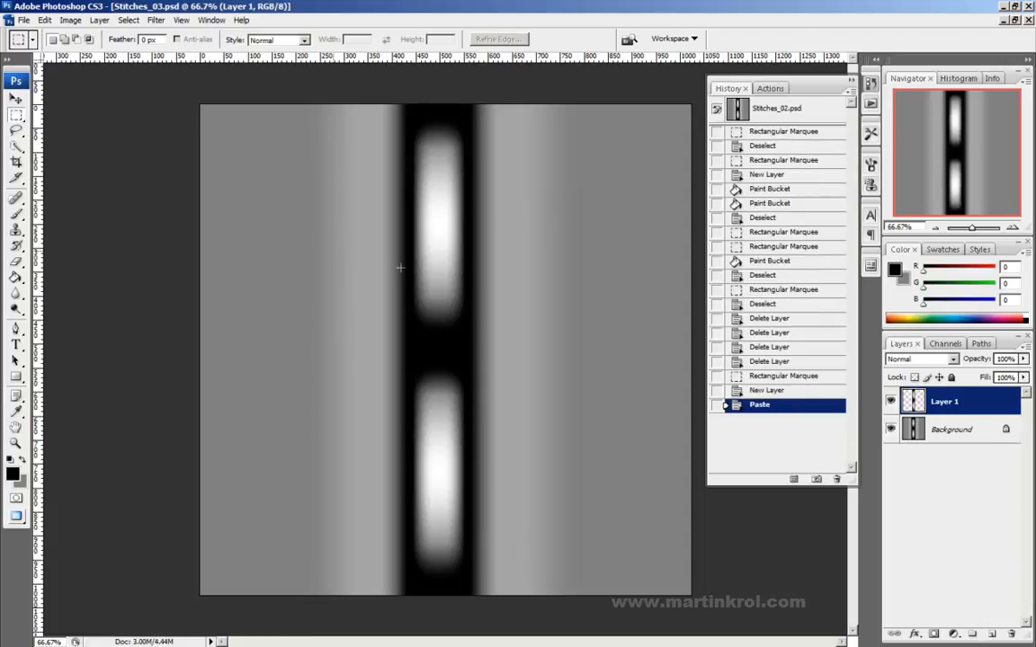
- Fill the empty area around the copied stitch strip with black (000000) using the Paint Bucket
{"action": "left_click", "coordinate": [15, 278]}
{"action": "left_click", "coordinate": [12, 474]}
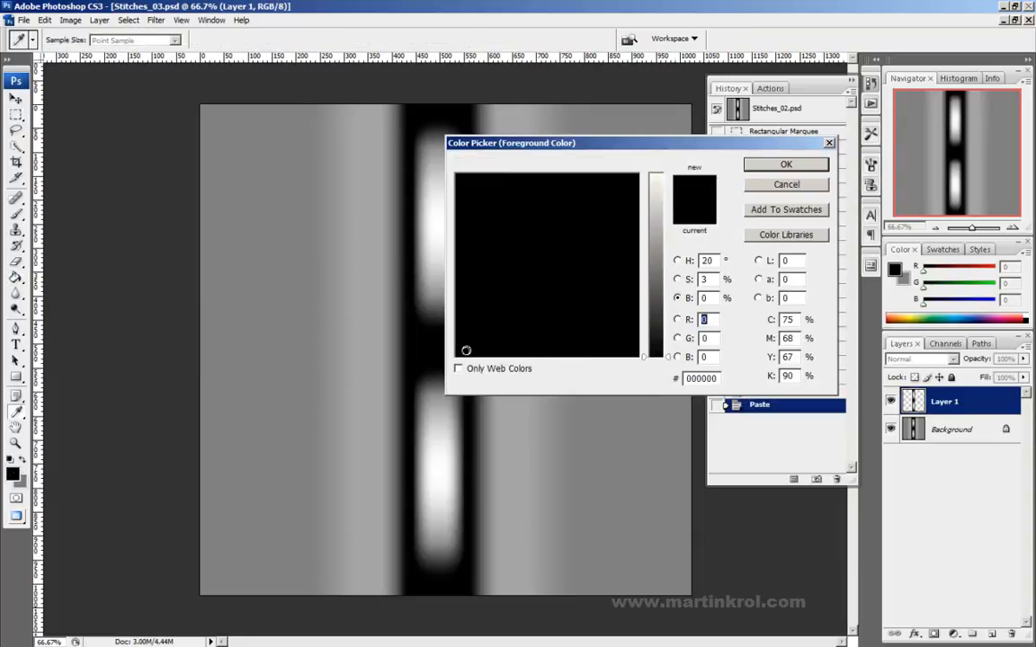
{"action": "left_click", "coordinate": [785, 164]}
{"action": "left_click", "coordinate": [294, 186]}
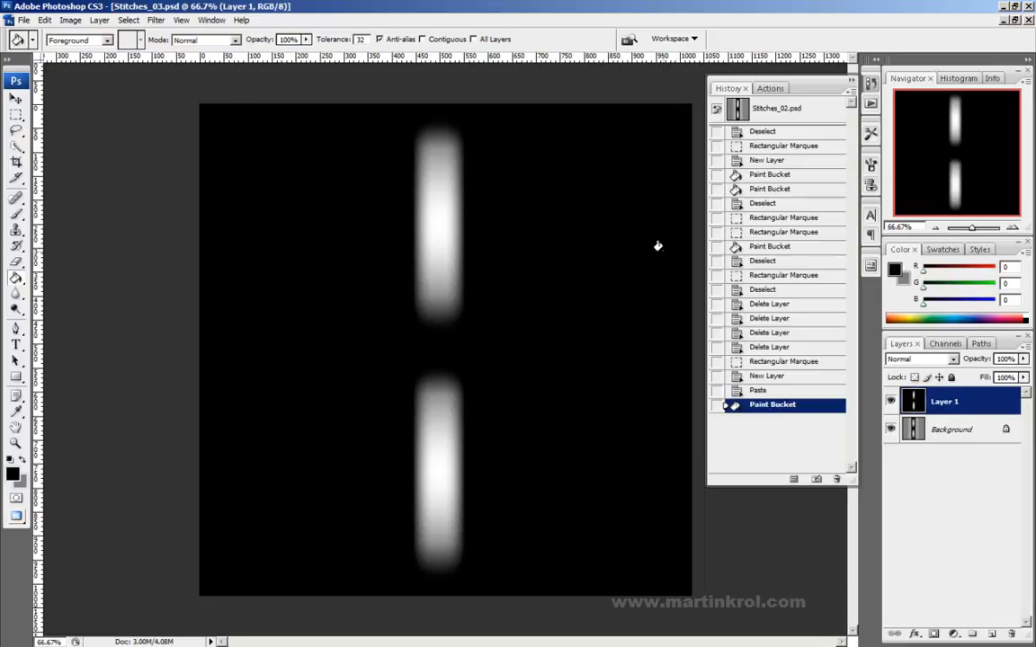
- Check the fill's Contiguous option and compare the image with the black-filled stitch layer hidden and shown
{"action": "left_click", "coordinate": [422, 41]}
{"action": "left_click", "coordinate": [421, 39]}
{"action": "left_click", "coordinate": [890, 402]}
{"action": "left_click", "coordinate": [890, 402]}
{"action": "left_click", "coordinate": [890, 402]}
{"action": "left_click", "coordinate": [890, 402]}
- Add a new layer above the stitches and fill it with tan (R 176, G 149, B 90)
{"action": "left_click", "coordinate": [990, 635]}
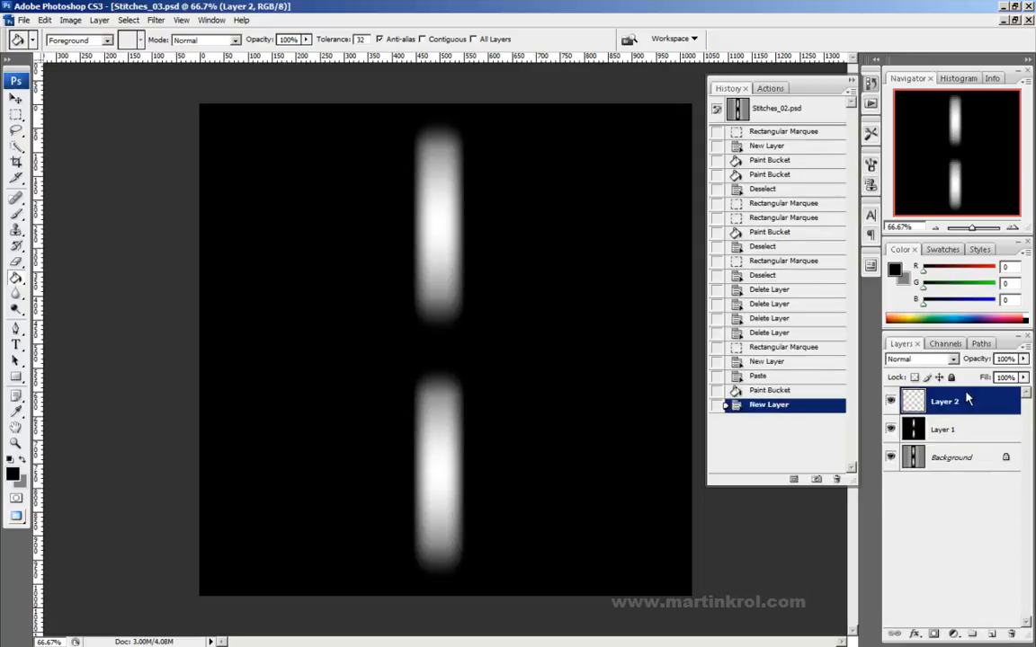
{"action": "left_click", "coordinate": [22, 460]}
{"action": "left_click", "coordinate": [12, 472]}
{"action": "left_click", "coordinate": [473, 247]}
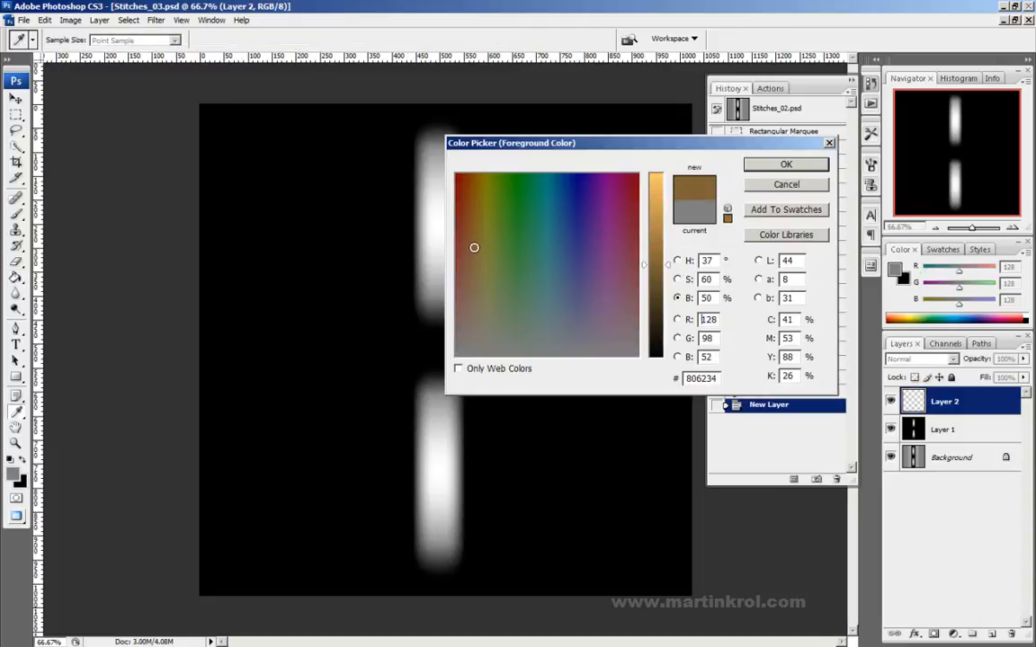
{"action": "left_click_drag", "start_coordinate": [646, 245], "coordinate": [644, 232]}
{"action": "left_click", "coordinate": [476, 267]}
{"action": "left_click", "coordinate": [808, 163]}
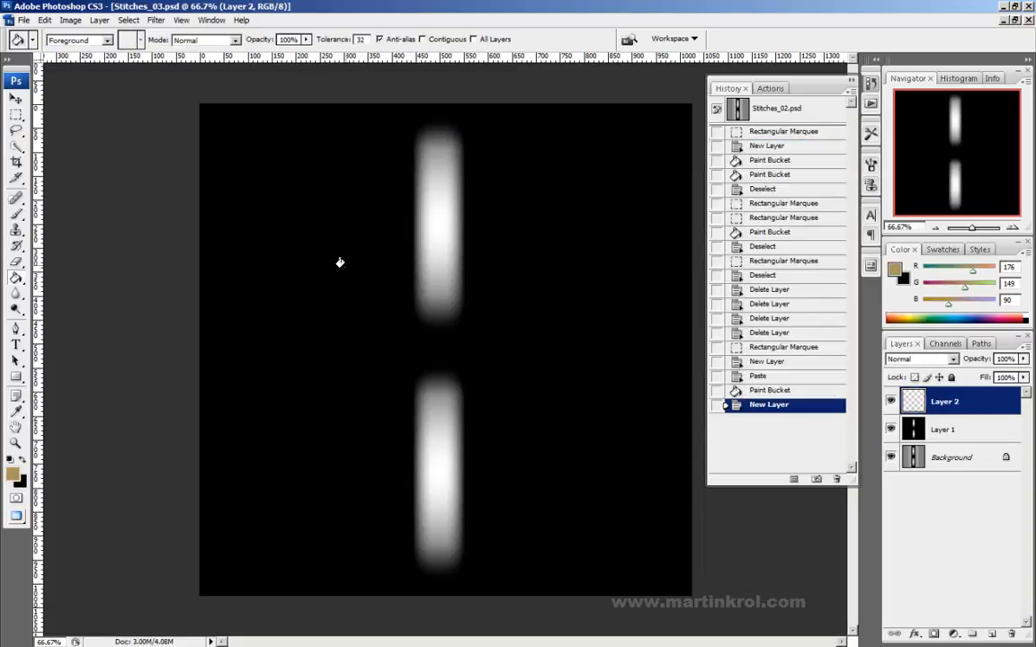
{"action": "left_click", "coordinate": [528, 342]}
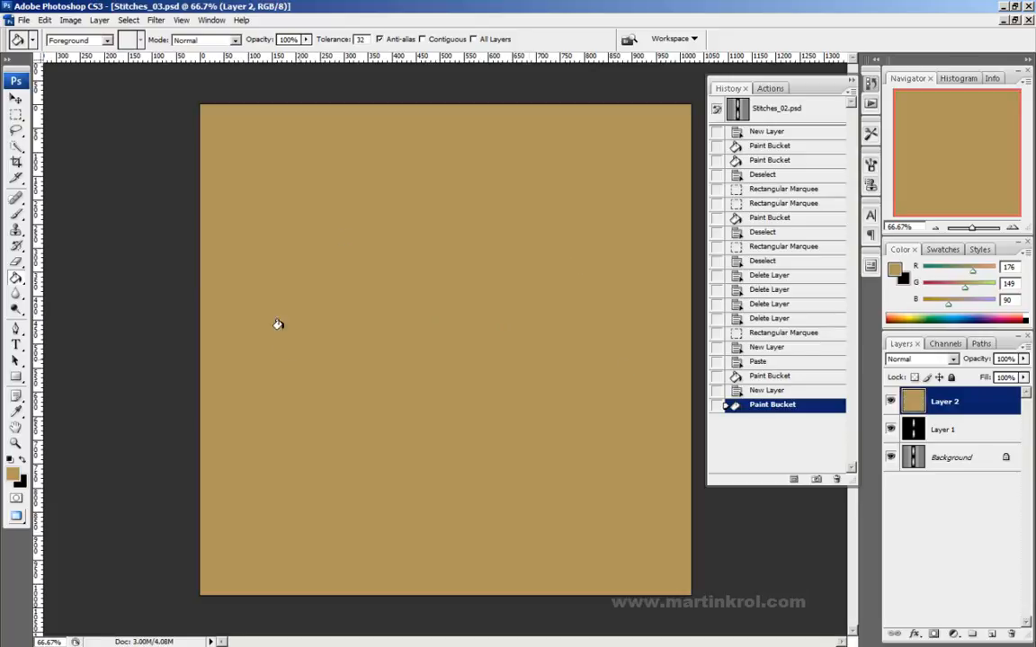
- Set the tan layer's blending mode to Multiply
{"action": "left_click", "coordinate": [928, 360]}
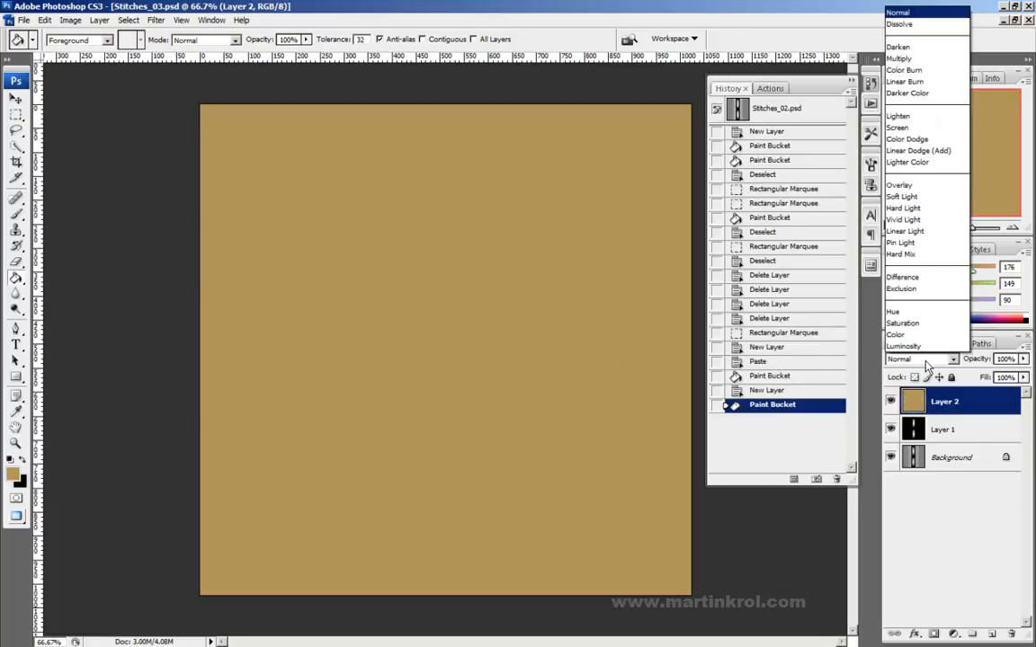
{"action": "left_click", "coordinate": [926, 362]}
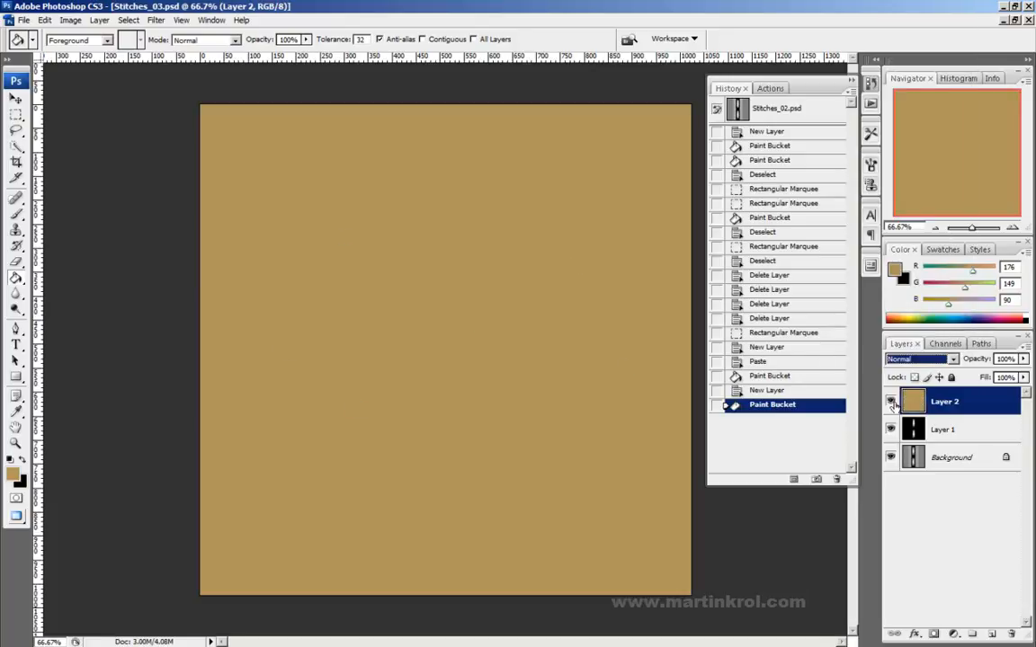
{"action": "left_click", "coordinate": [926, 359]}
{"action": "left_click", "coordinate": [899, 58]}
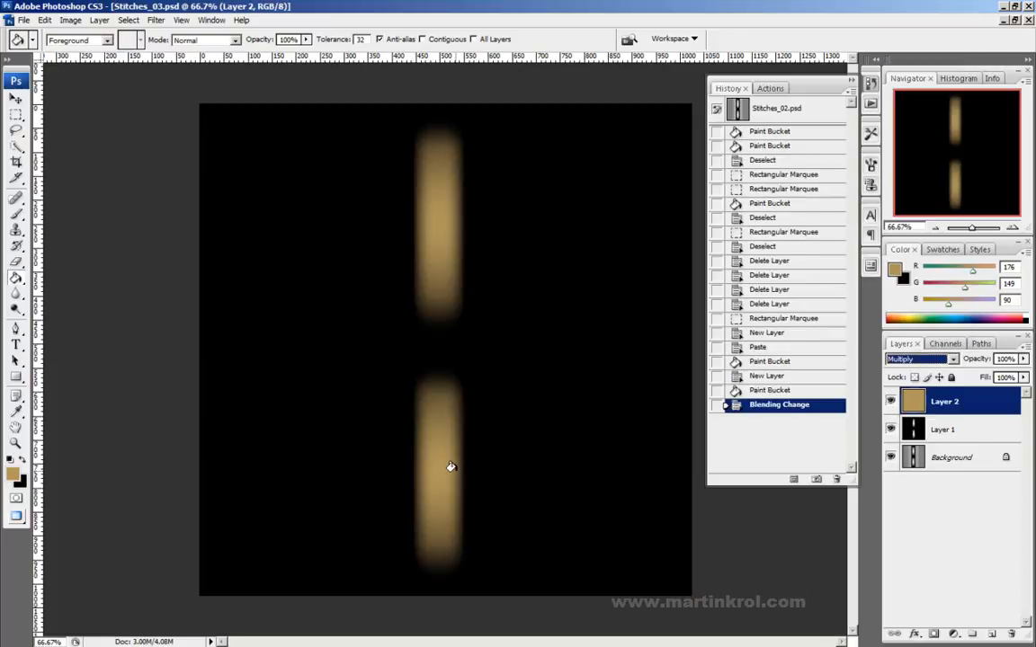
- Flatten the tan-coloured stitch image into a single layer
{"action": "left_click", "coordinate": [99, 20]}
{"action": "mouse_move", "coordinate": [24, 20]}
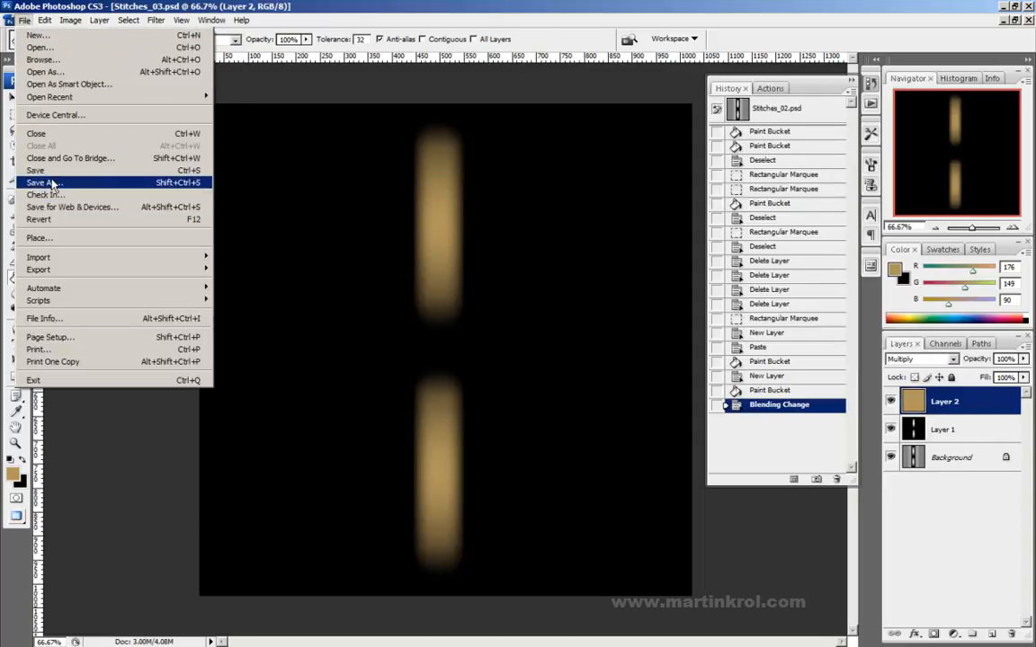
{"action": "mouse_move", "coordinate": [99, 20]}
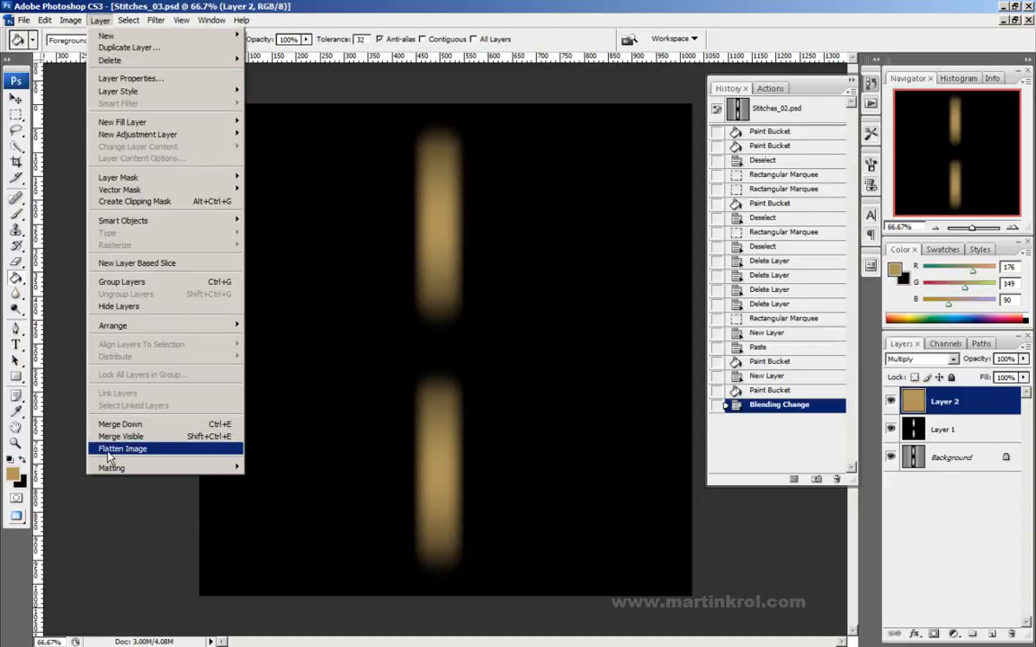
{"action": "left_click", "coordinate": [104, 449]}
- Save the flattened colour image as Stitches_04_col in Photoshop format in the fabric folder, replacing the existing file
{"action": "left_click", "coordinate": [24, 19]}
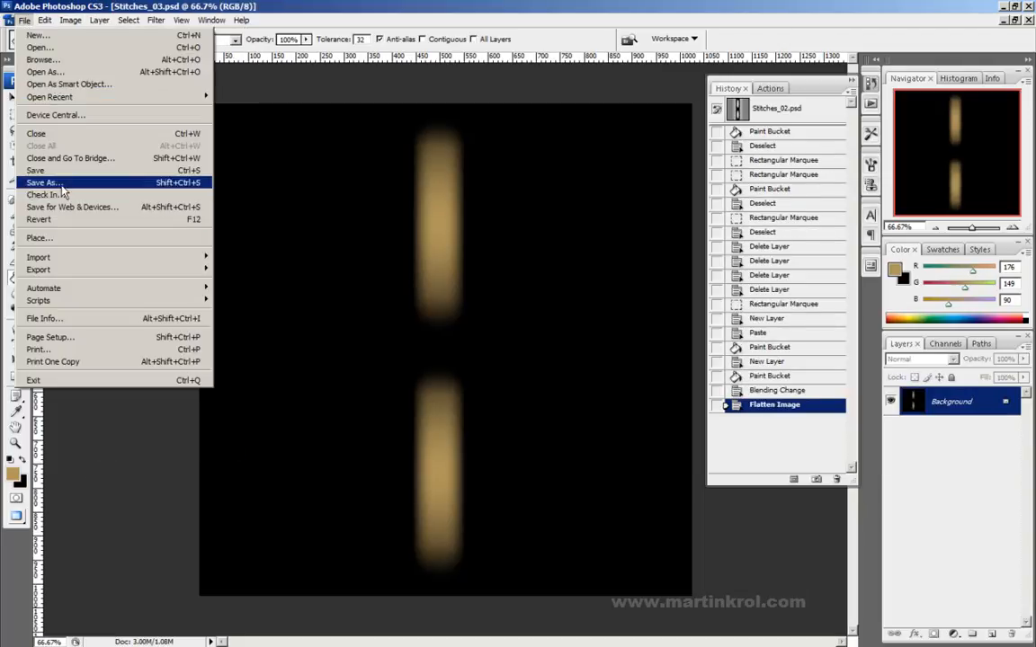
{"action": "left_click", "coordinate": [59, 184]}
{"action": "left_click", "coordinate": [472, 286]}
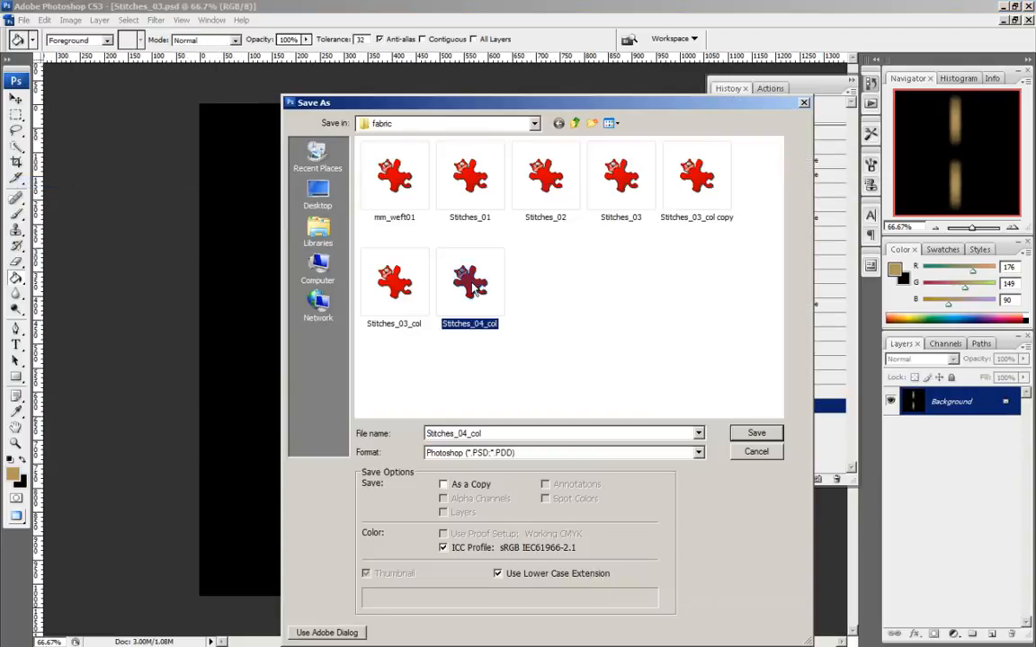
{"action": "left_click", "coordinate": [754, 433]}
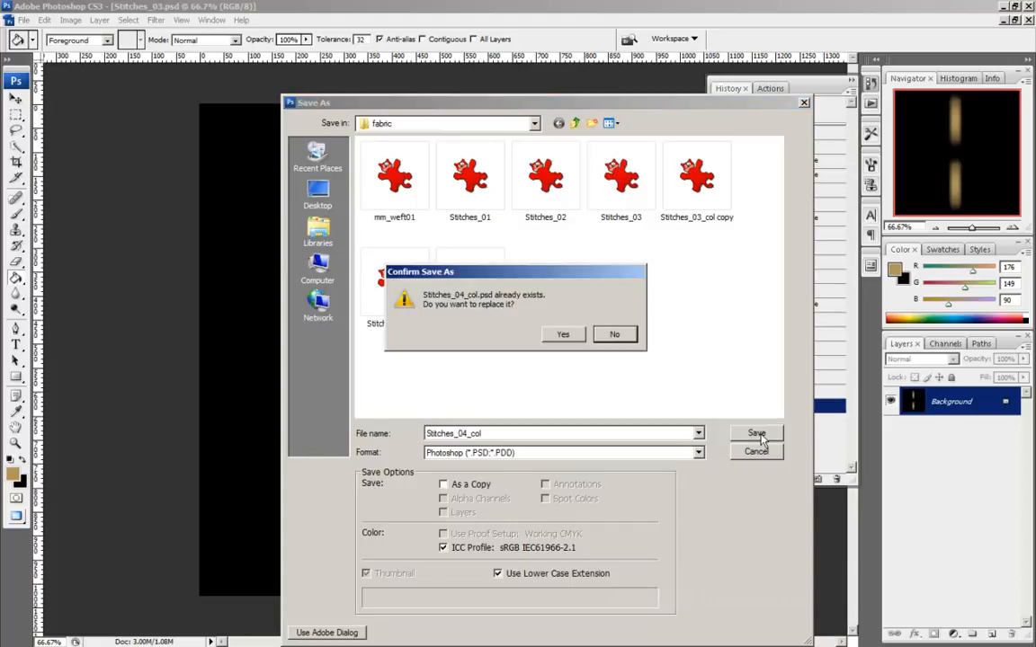
{"action": "left_click", "coordinate": [565, 334]}
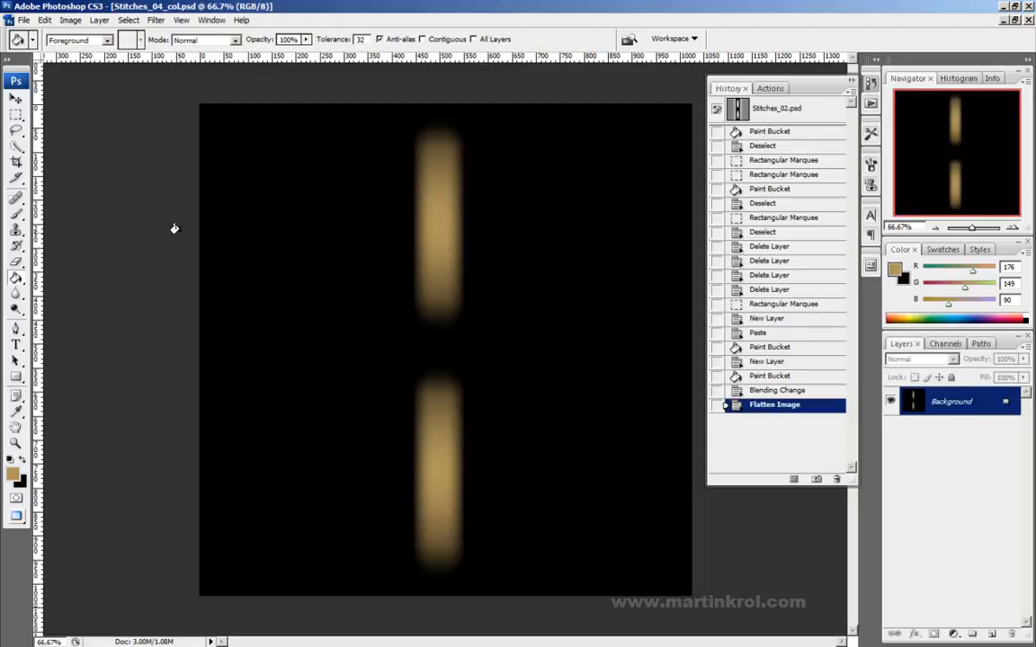
- Undo the flattening, and flatten again with the tan layer hidden and discarded
{"action": "key", "text": "ctrl+z"}
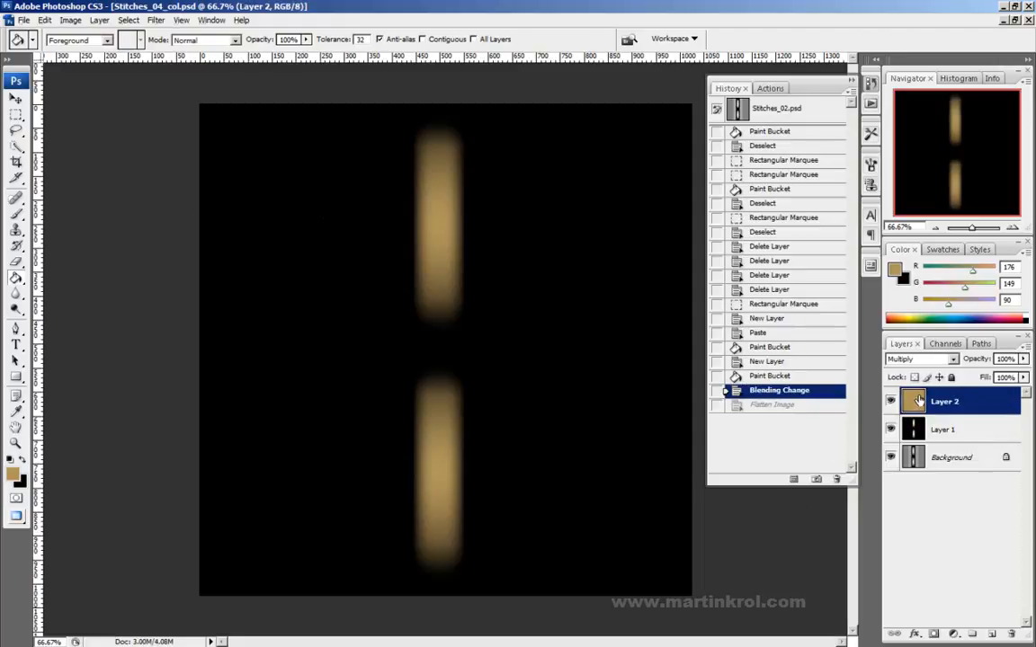
{"action": "left_click", "coordinate": [890, 402]}
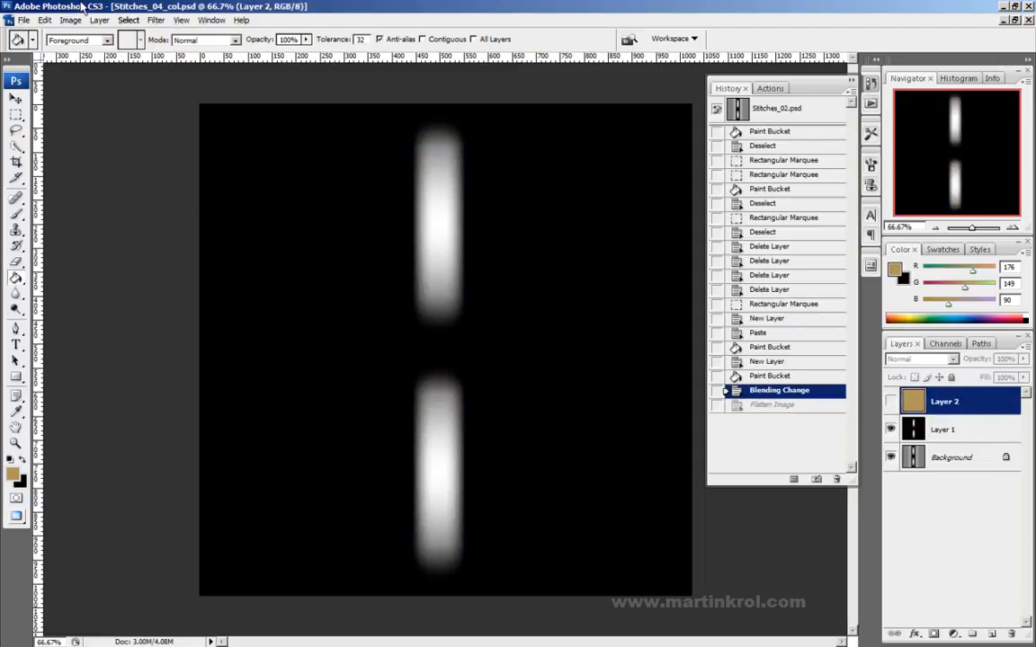
{"action": "left_click", "coordinate": [25, 20]}
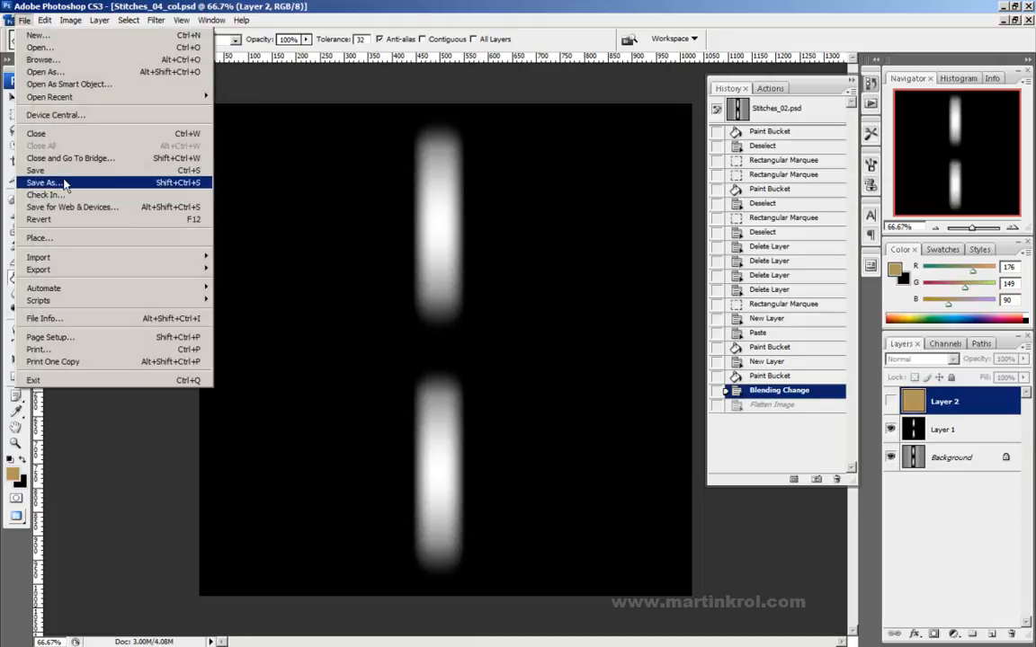
{"action": "mouse_move", "coordinate": [102, 20]}
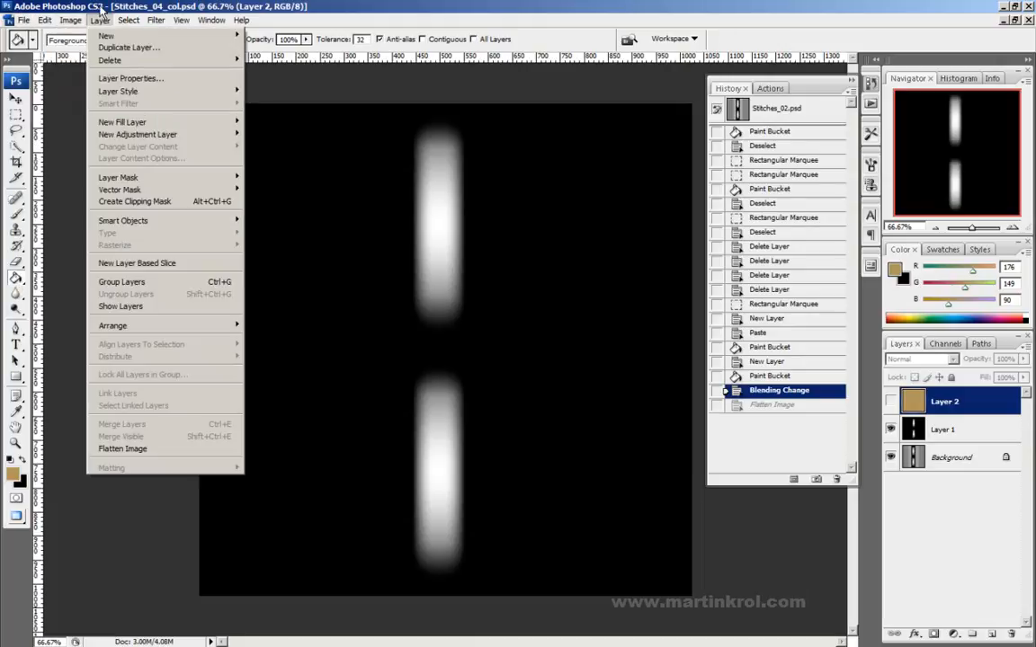
{"action": "left_click", "coordinate": [123, 449]}
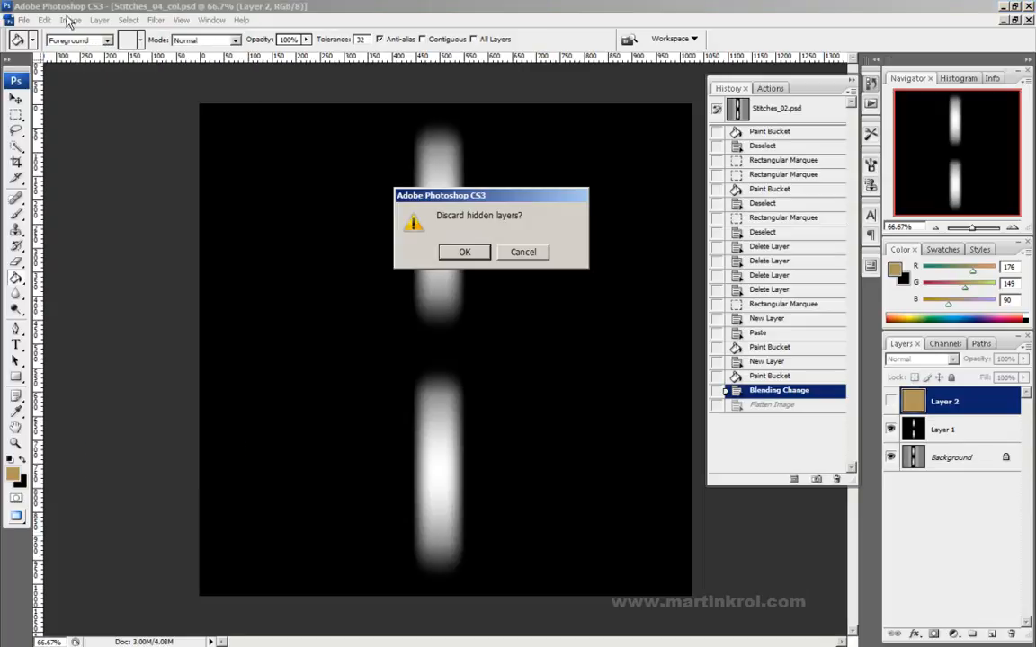
{"action": "left_click", "coordinate": [462, 249]}
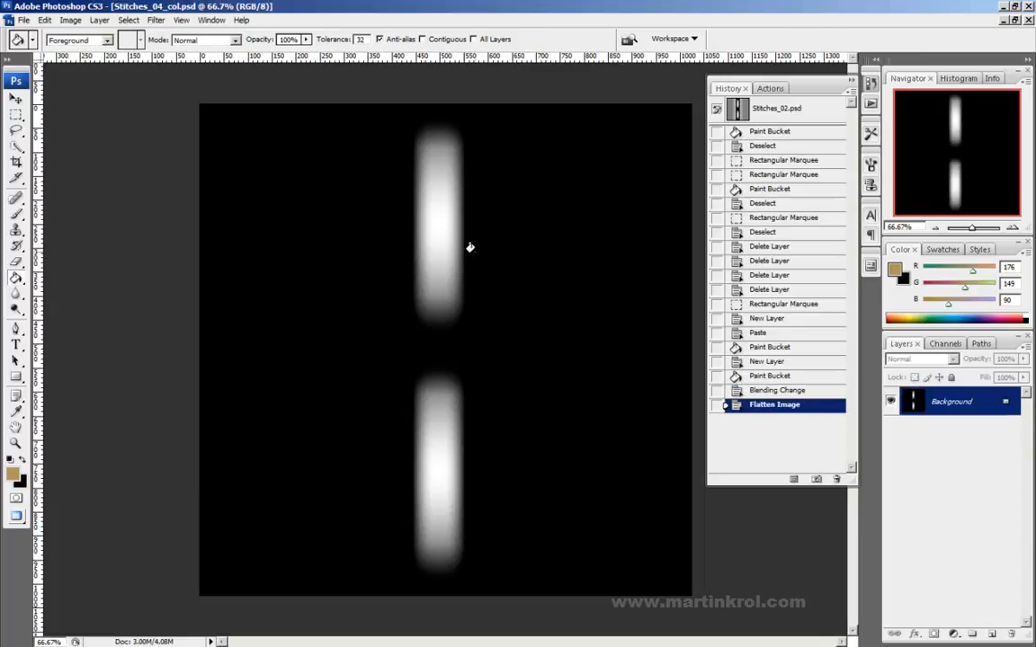
- Save the black-and-white stitch image as Stitches_04 in Photoshop format in the fabric folder
{"action": "left_click", "coordinate": [25, 20]}
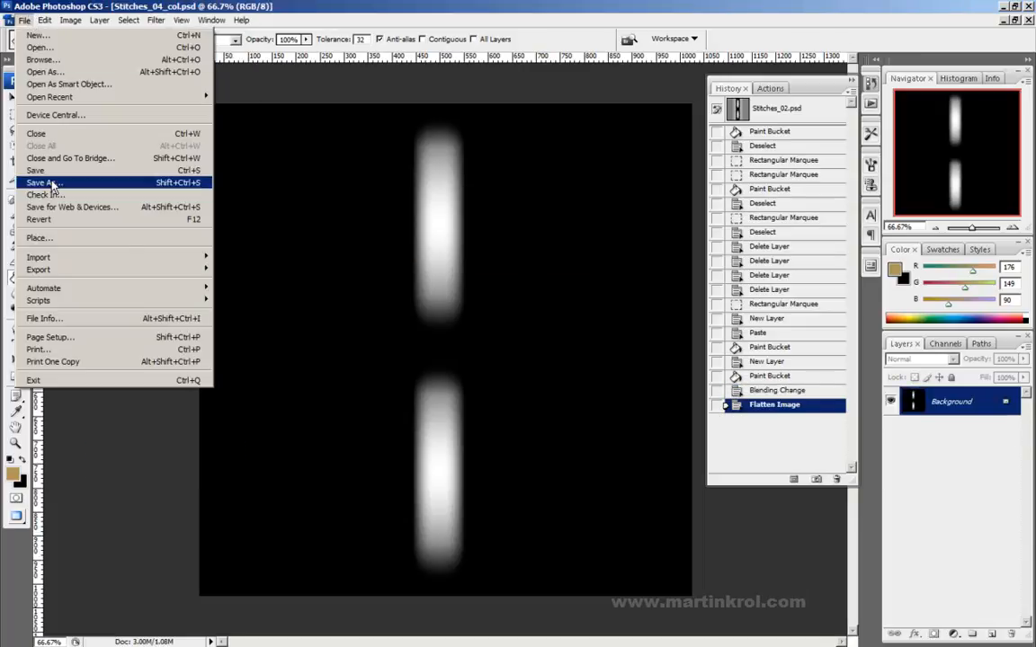
{"action": "left_click", "coordinate": [60, 183]}
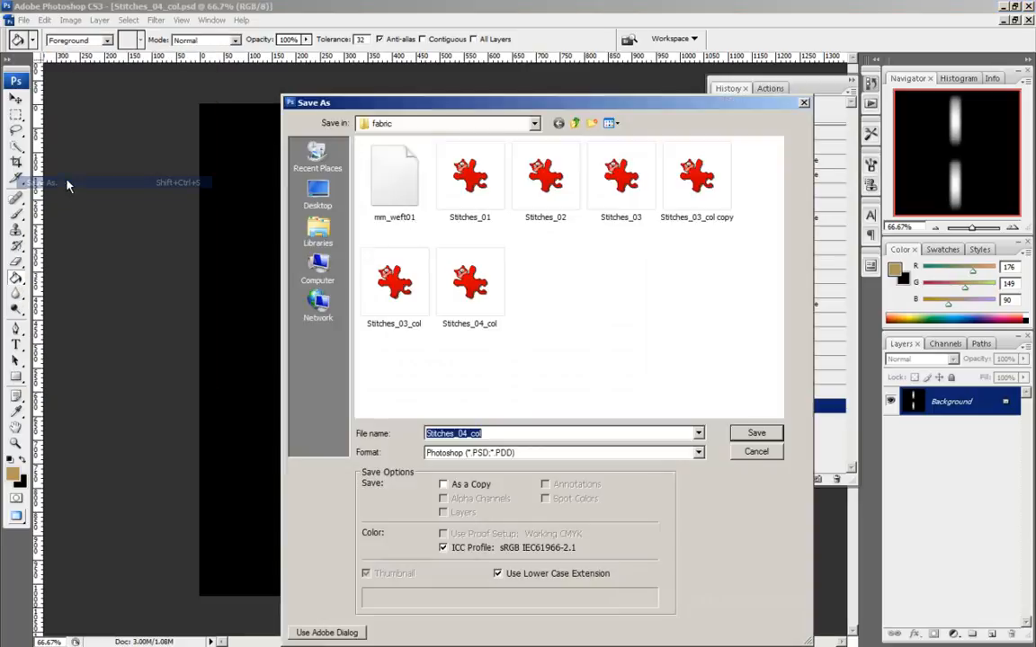
{"action": "left_click", "coordinate": [496, 433]}
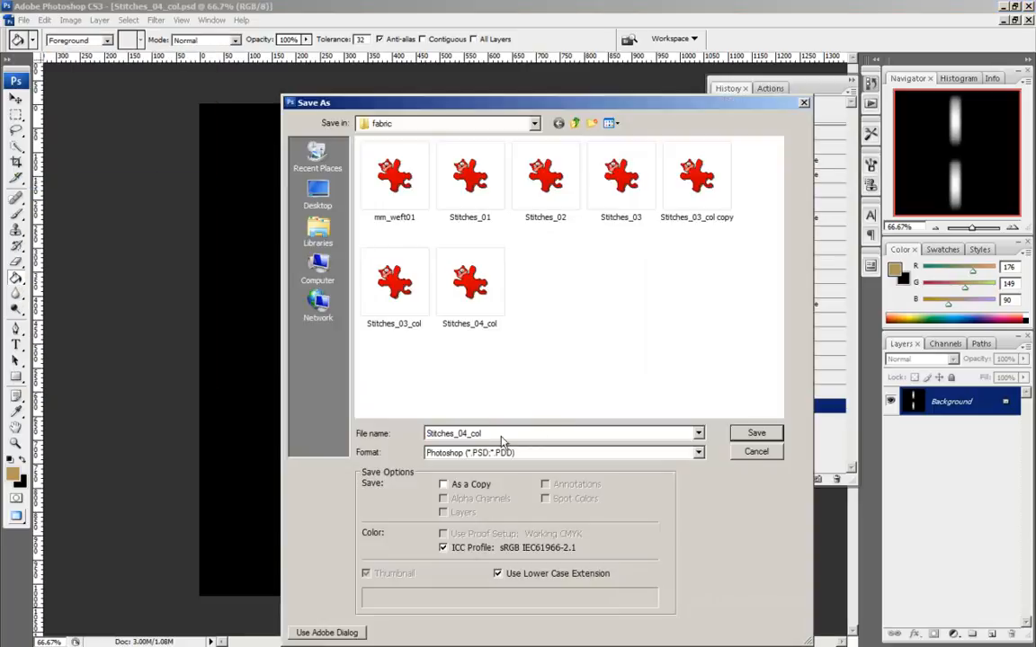
{"action": "key", "text": "BackSpace"}
{"action": "key", "text": "BackSpace"}
{"action": "key", "text": "BackSpace"}
{"action": "key", "text": "BackSpace"}
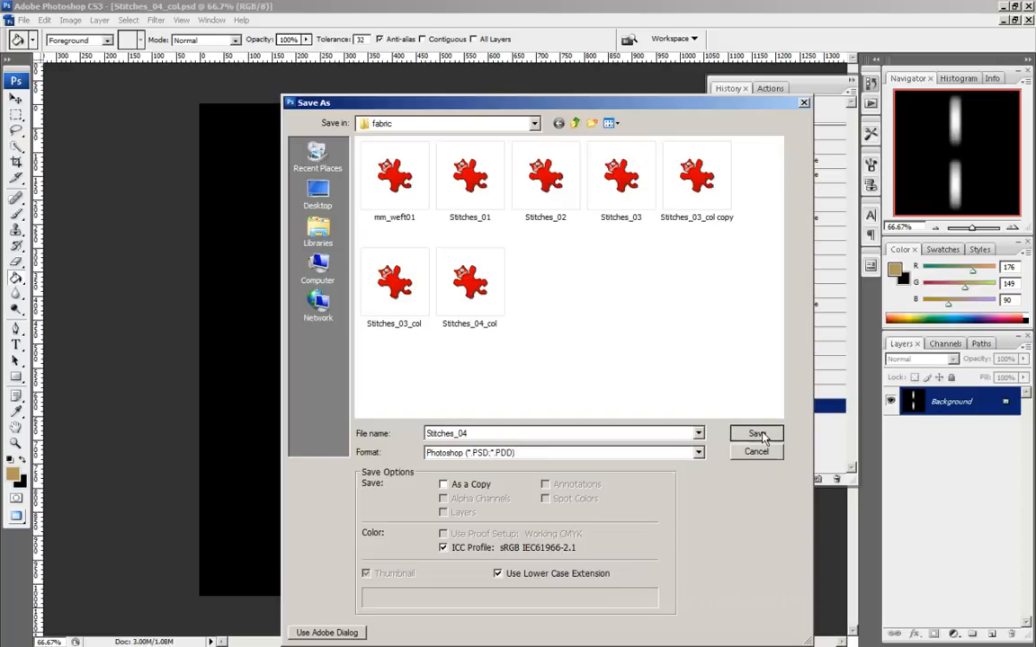
{"action": "left_click", "coordinate": [752, 433]}
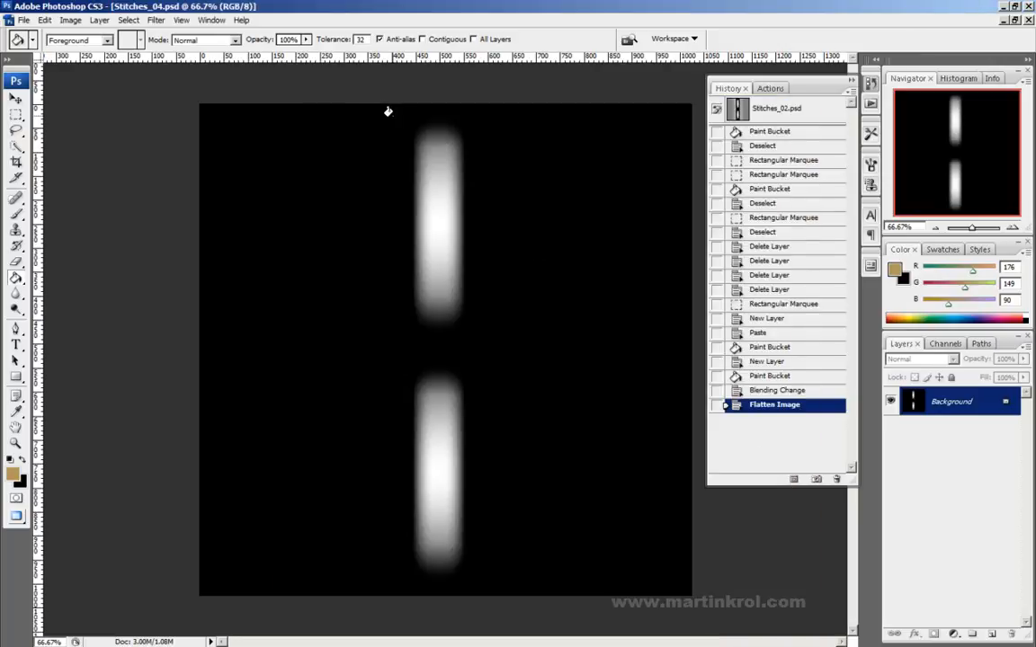
- Switch to ZBrush and choose Stitches_02 as the brush alpha
{"action": "left_click", "coordinate": [1005, 6]}
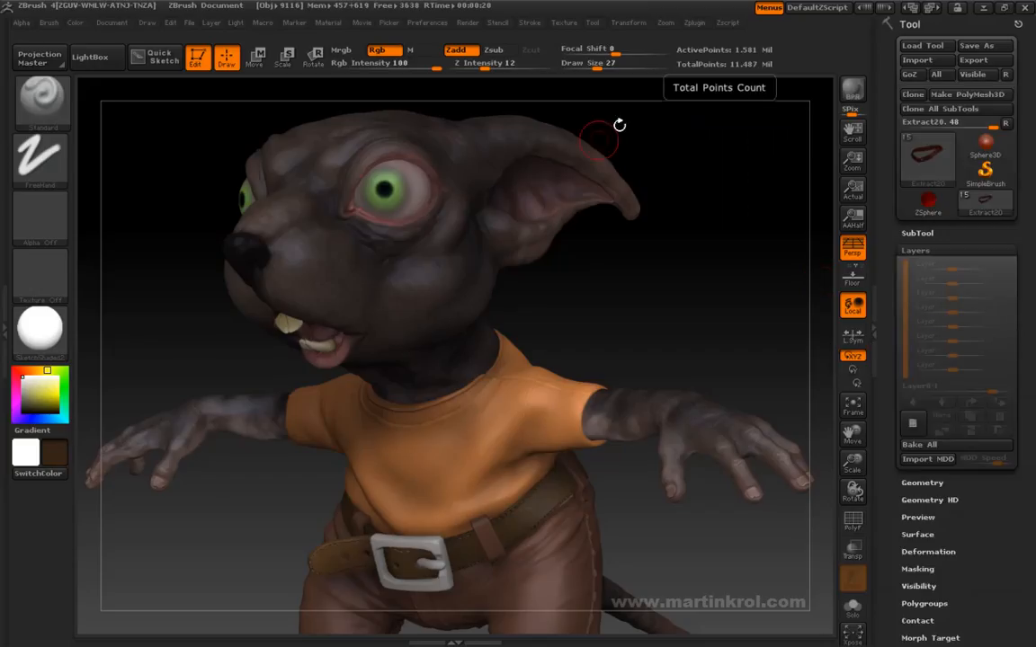
{"action": "left_click", "coordinate": [44, 220]}
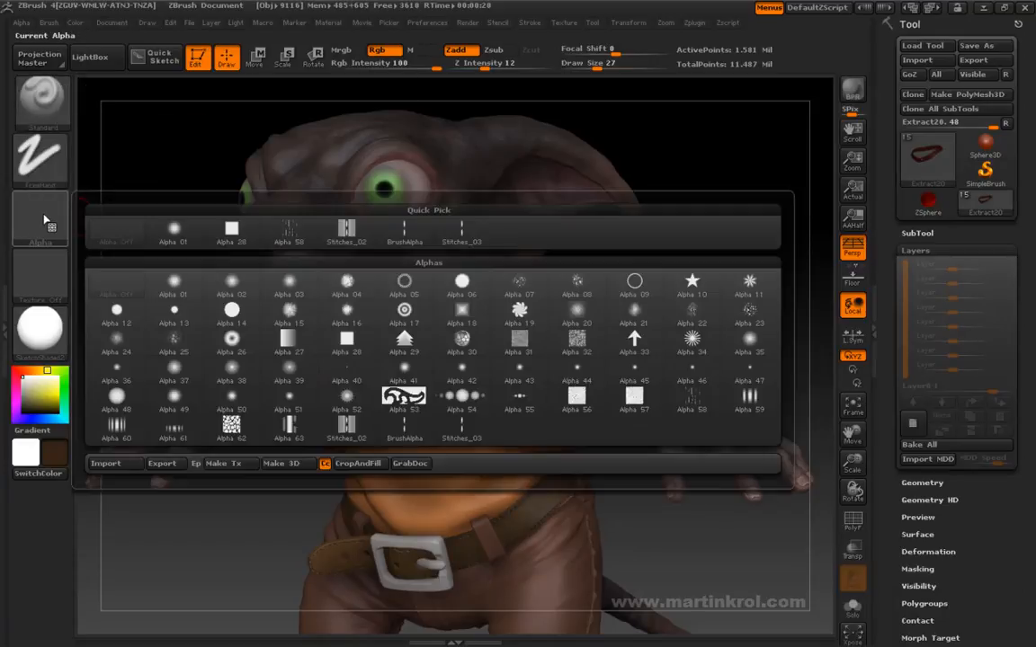
{"action": "left_click", "coordinate": [339, 231]}
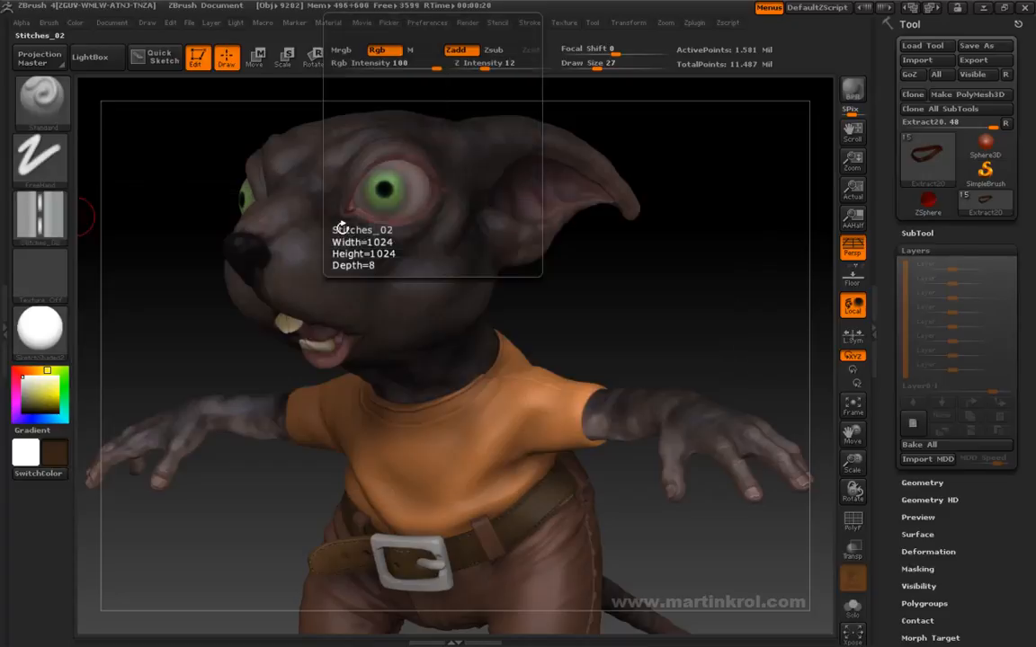
- Import Stitches_04_col from the fabric folder as the brush texture
{"action": "left_click", "coordinate": [30, 279]}
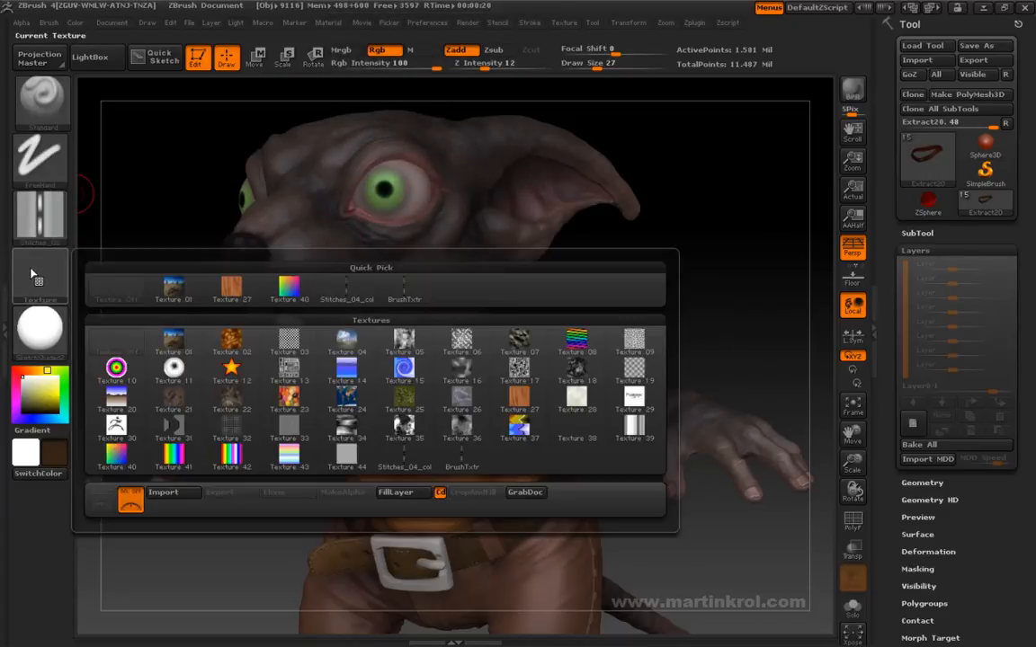
{"action": "left_click", "coordinate": [172, 501]}
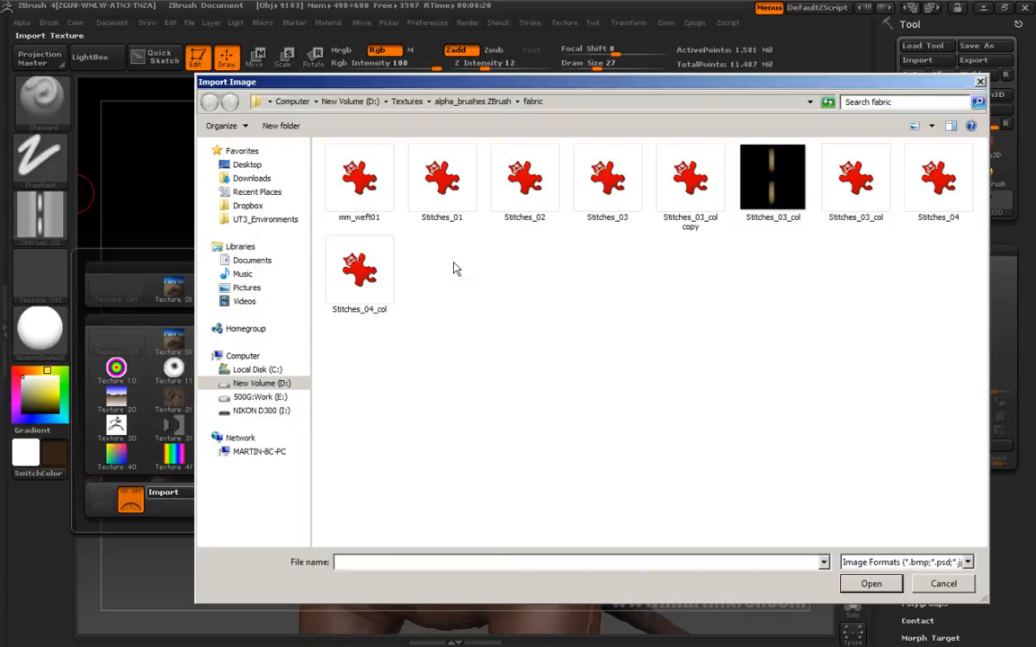
{"action": "left_click", "coordinate": [373, 270]}
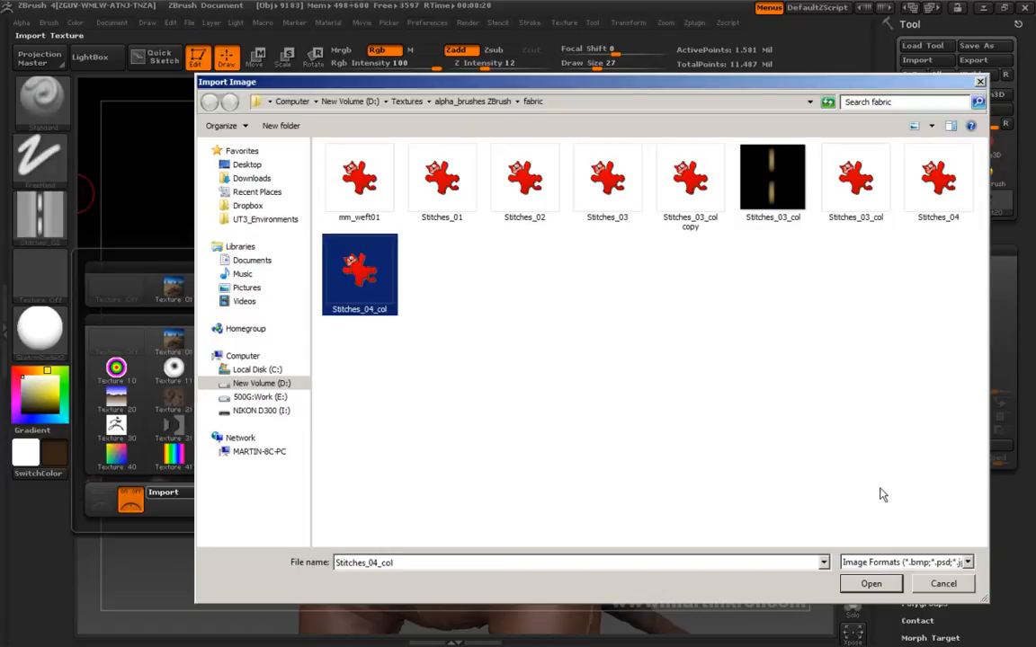
{"action": "left_click", "coordinate": [870, 584]}
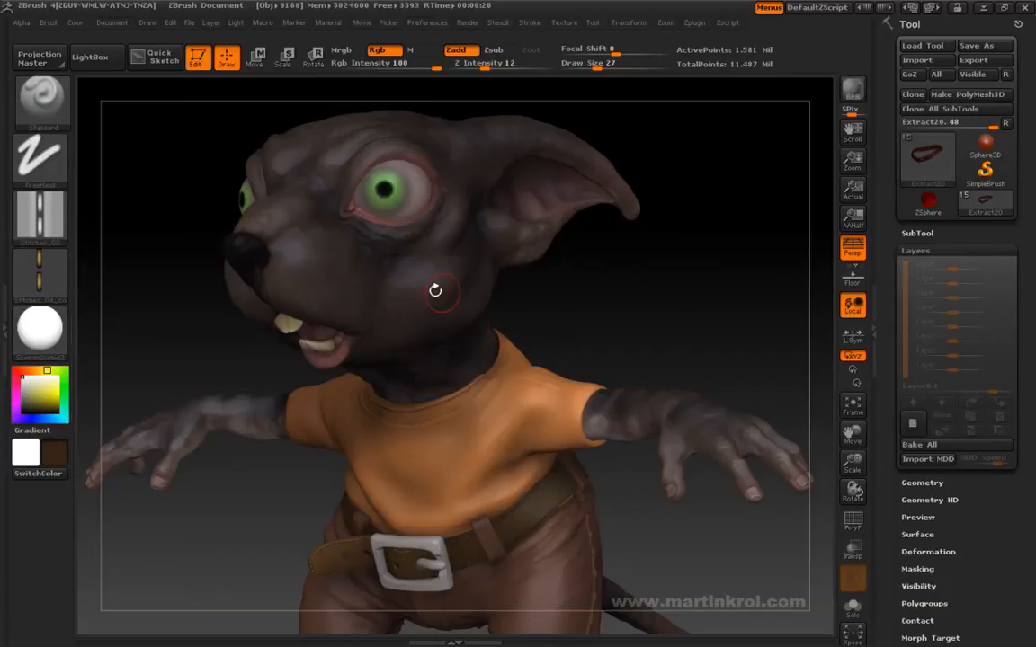
- Enable Roll for the freehand stroke and increase its LazyRadius
{"action": "left_click", "coordinate": [530, 22]}
{"action": "left_click", "coordinate": [553, 252]}
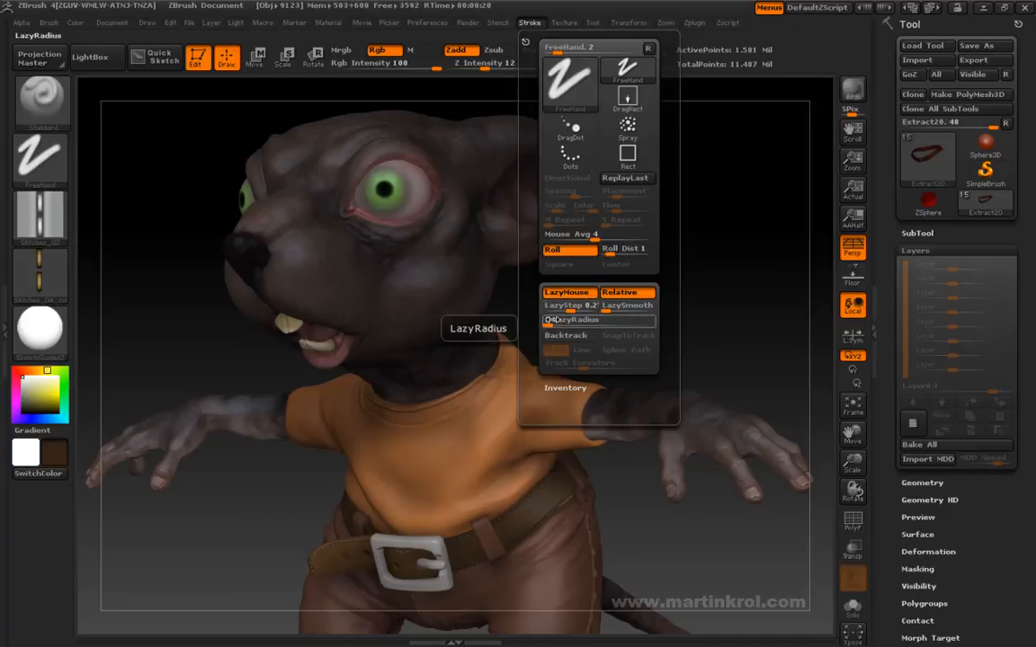
{"action": "left_click_drag", "start_coordinate": [549, 322], "coordinate": [609, 321]}
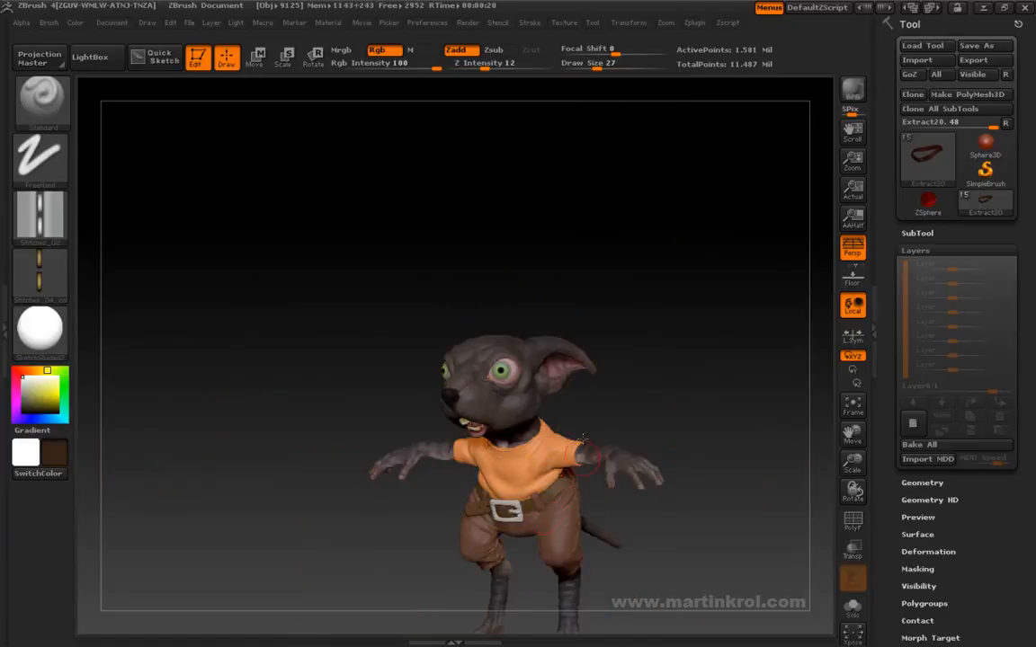
- Try two stitch strokes along the middle of the belt between the belt loops, undoing each one
{"action": "left_click_drag", "start_coordinate": [533, 437], "coordinate": [615, 306]}
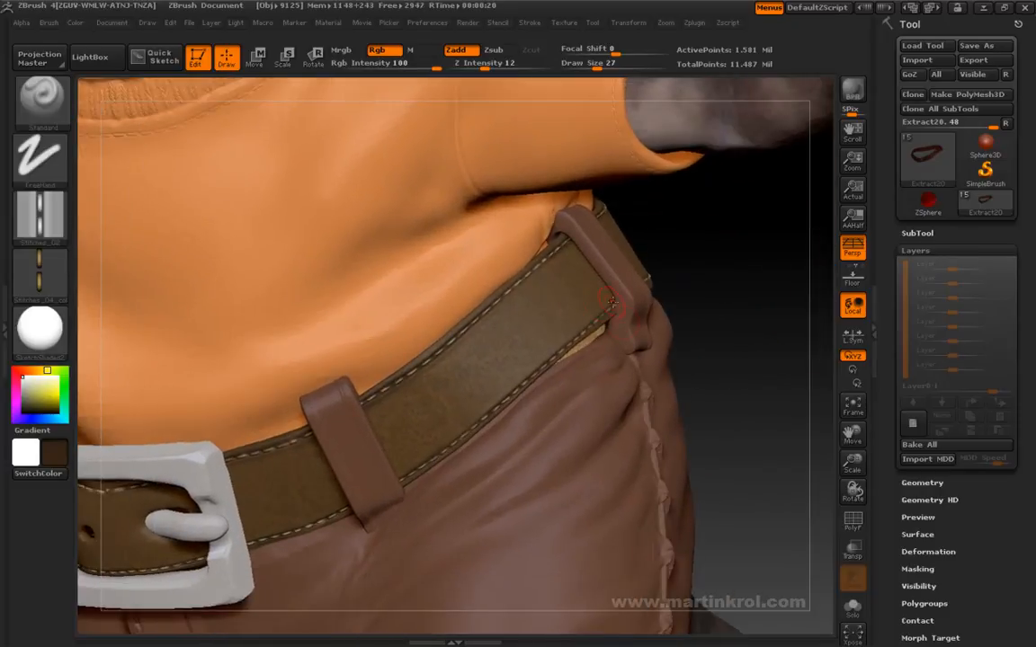
{"action": "key", "text": "space"}
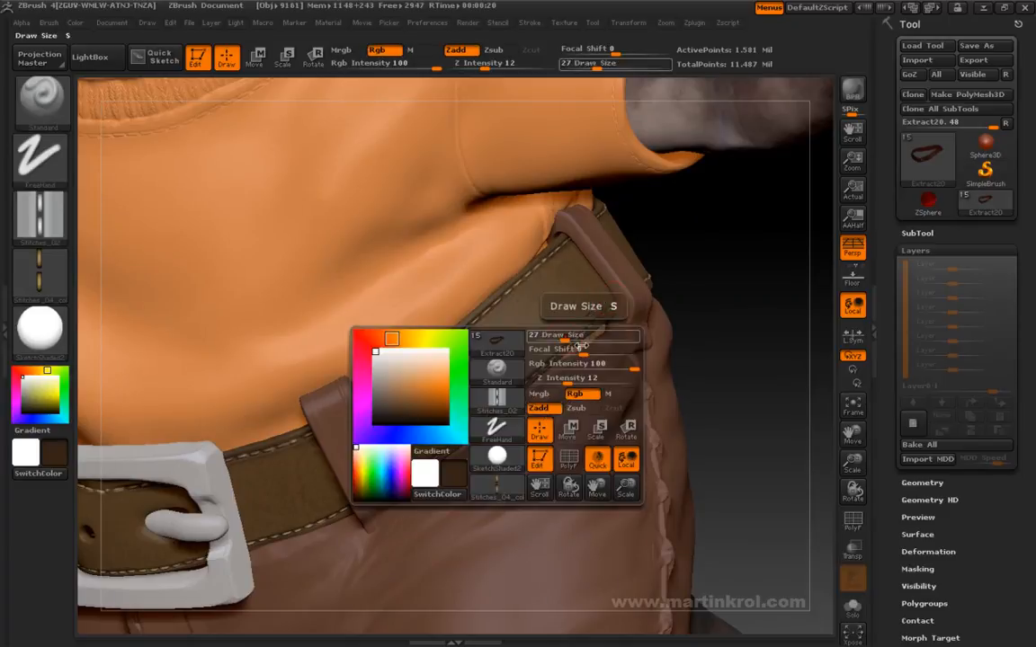
{"action": "left_click_drag", "start_coordinate": [580, 274], "coordinate": [393, 427]}
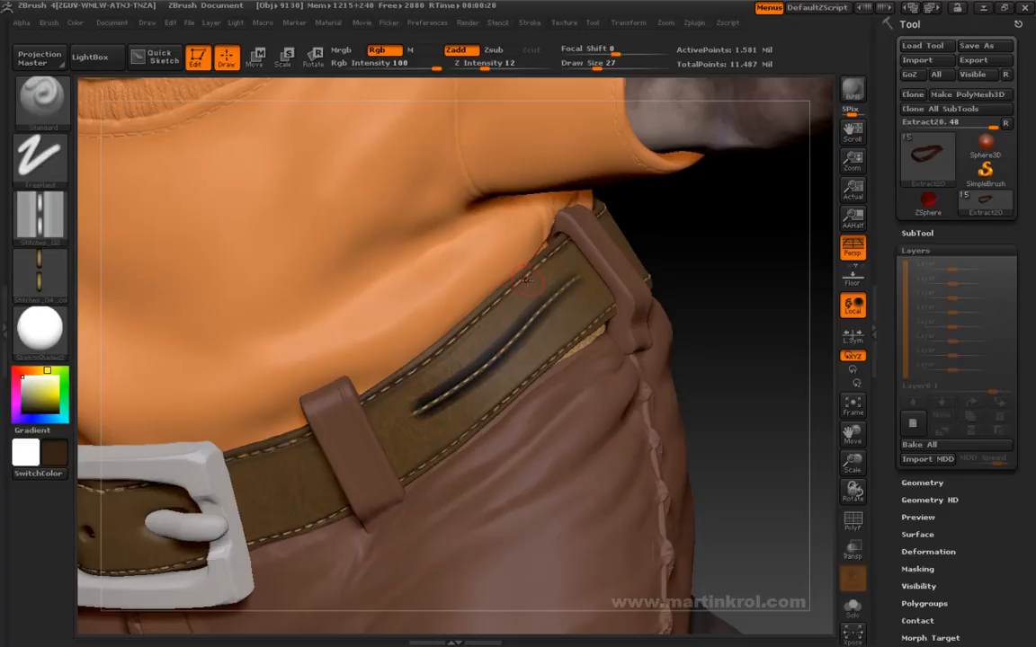
{"action": "key", "text": "ctrl+z"}
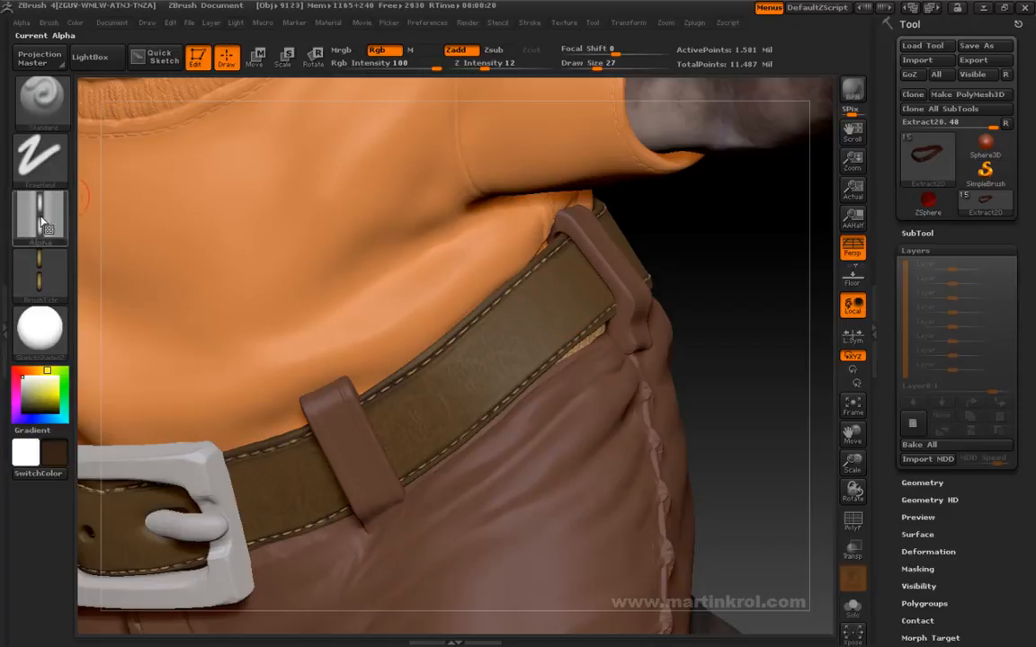
{"action": "mouse_move", "coordinate": [37, 205]}
{"action": "mouse_move", "coordinate": [523, 310]}
{"action": "left_mouse_down"}
{"action": "mouse_move", "coordinate": [450, 364]}
{"action": "mouse_move", "coordinate": [409, 418]}
{"action": "left_mouse_up"}
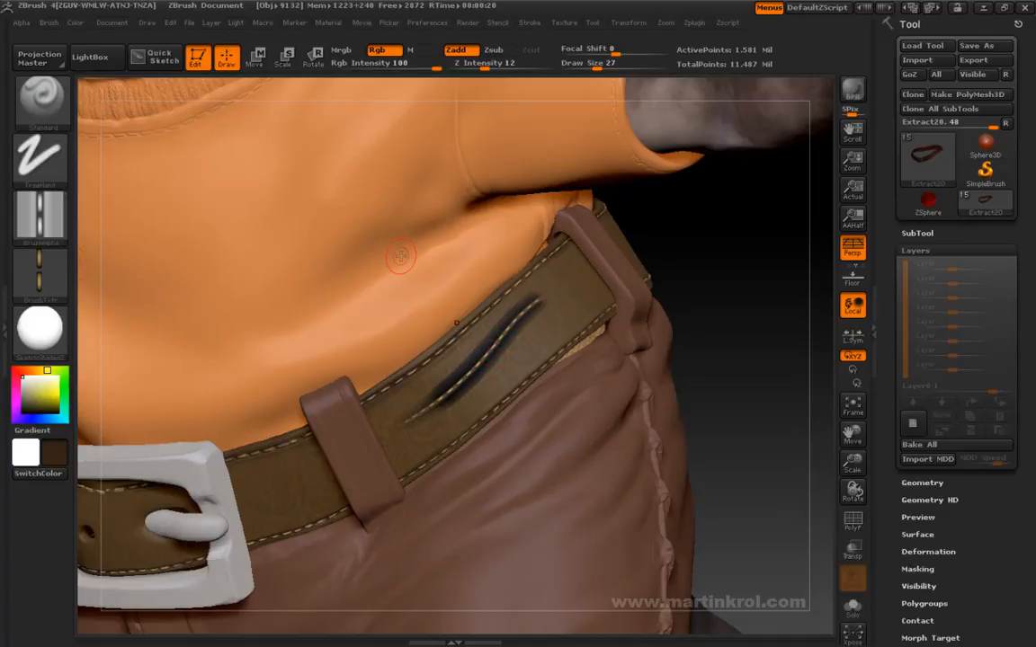
{"action": "key", "text": "ctrl+z"}
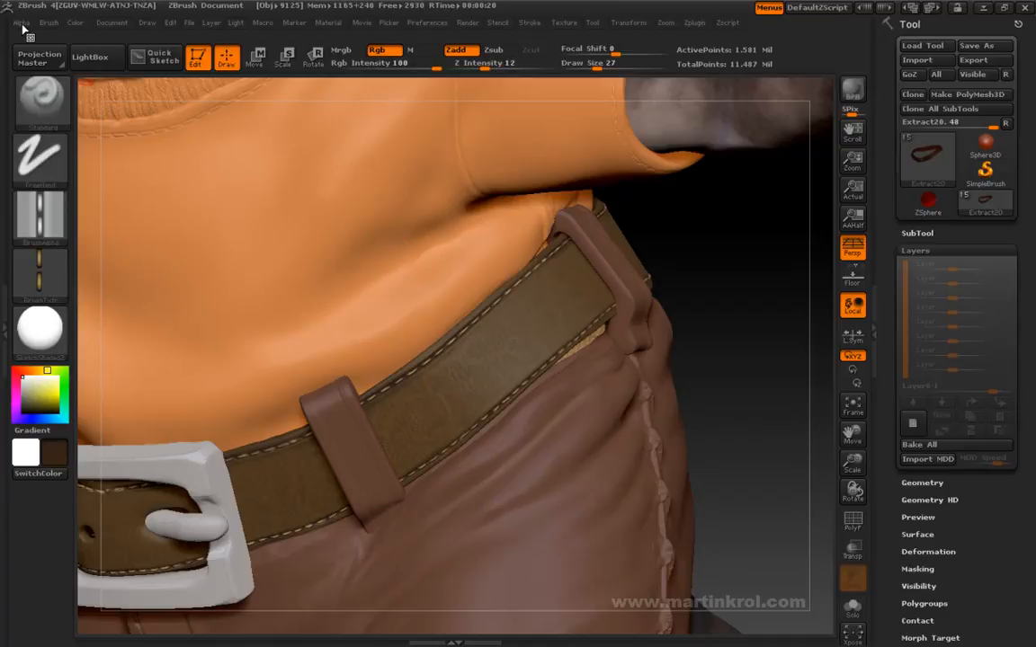
- Adjust the alpha settings and paint a stitch line along the middle of the belt between the two loops
{"action": "left_click", "coordinate": [21, 23]}
{"action": "left_click", "coordinate": [19, 24]}
{"action": "left_click_drag", "start_coordinate": [543, 311], "coordinate": [396, 437]}
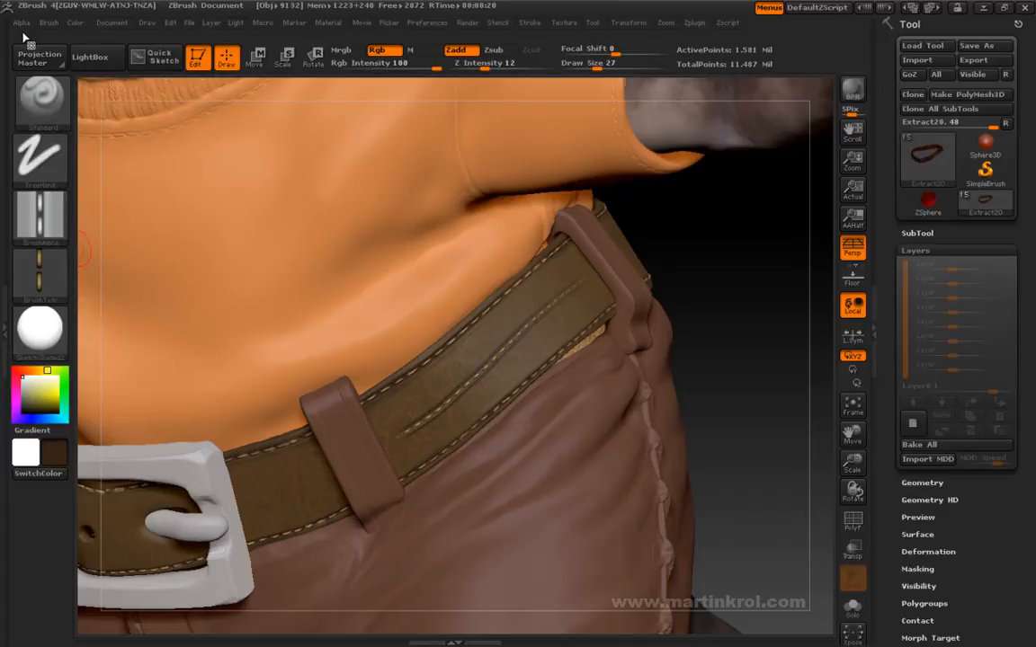
- Check the alpha settings again, try a second stitch line just above the first on the belt, and undo it
{"action": "left_click", "coordinate": [21, 23]}
{"action": "mouse_move", "coordinate": [30, 262]}
{"action": "left_click_drag", "start_coordinate": [512, 314], "coordinate": [398, 411]}
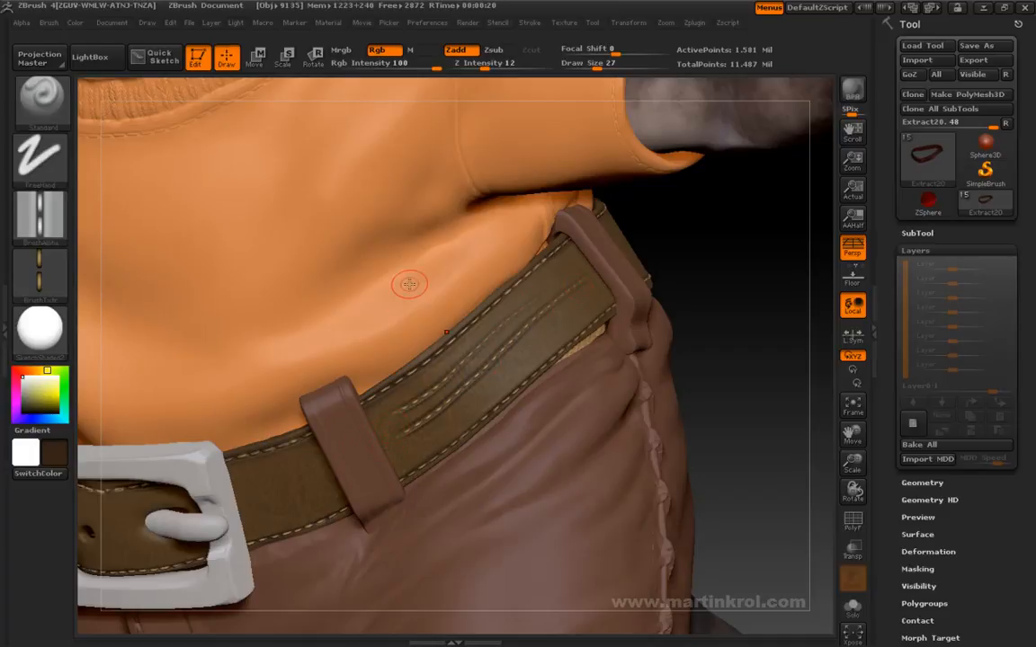
{"action": "key", "text": "ctrl+z"}
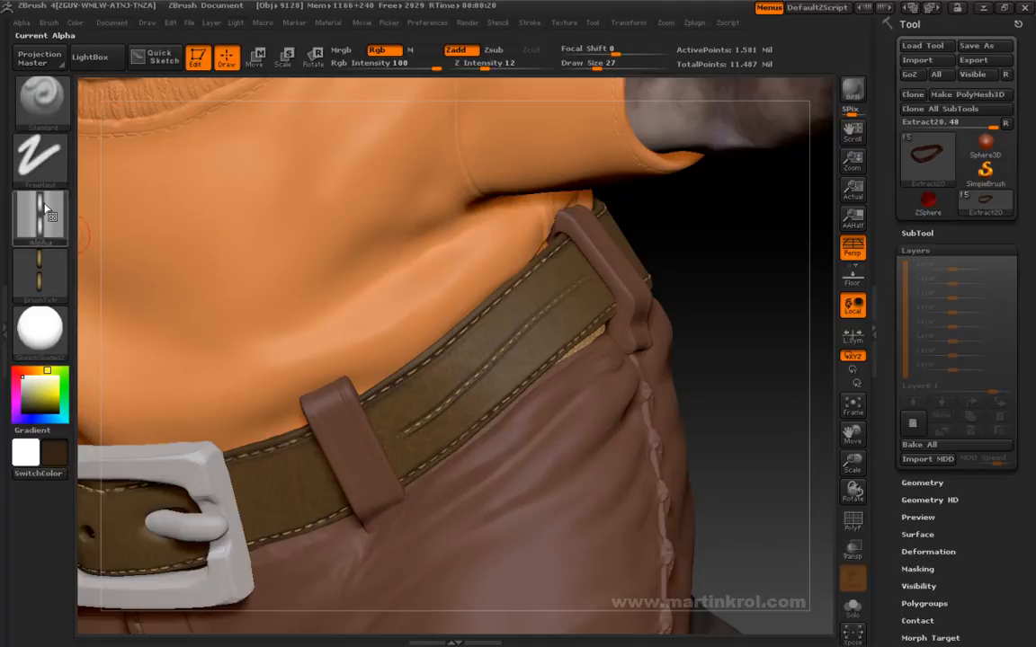
- Import Stitches_04 from the fabric folder as the brush alpha
{"action": "mouse_move", "coordinate": [52, 280]}
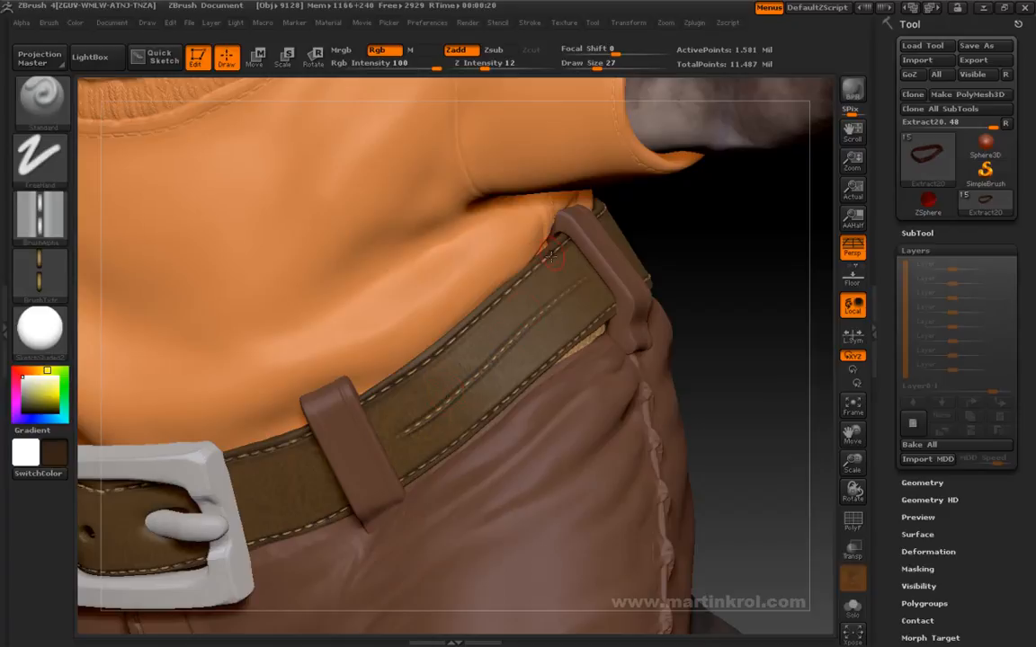
{"action": "mouse_move", "coordinate": [39, 209]}
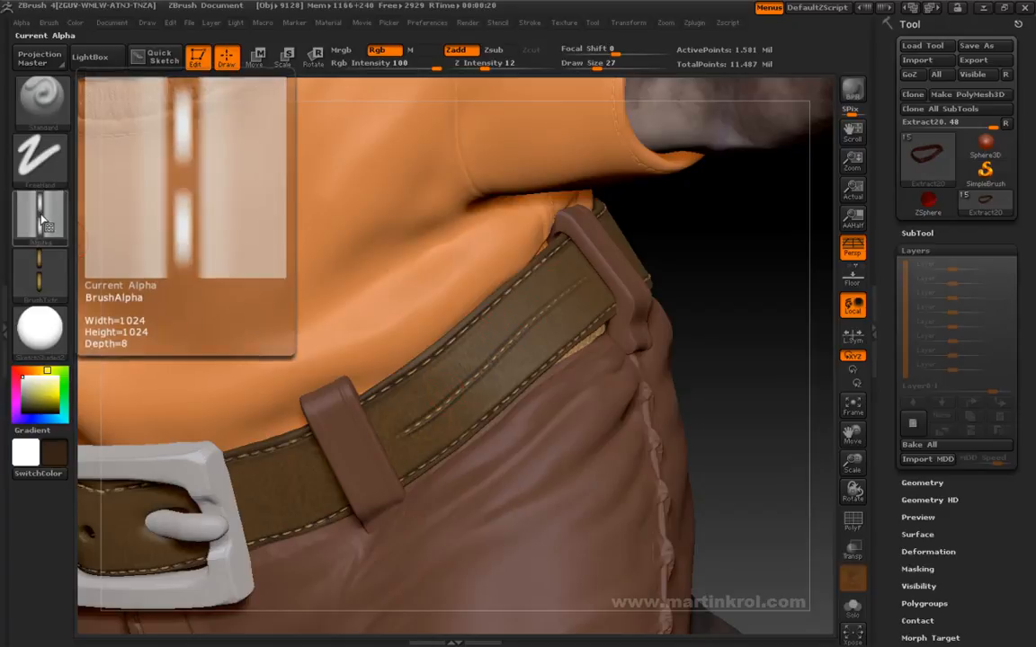
{"action": "left_click", "coordinate": [39, 208]}
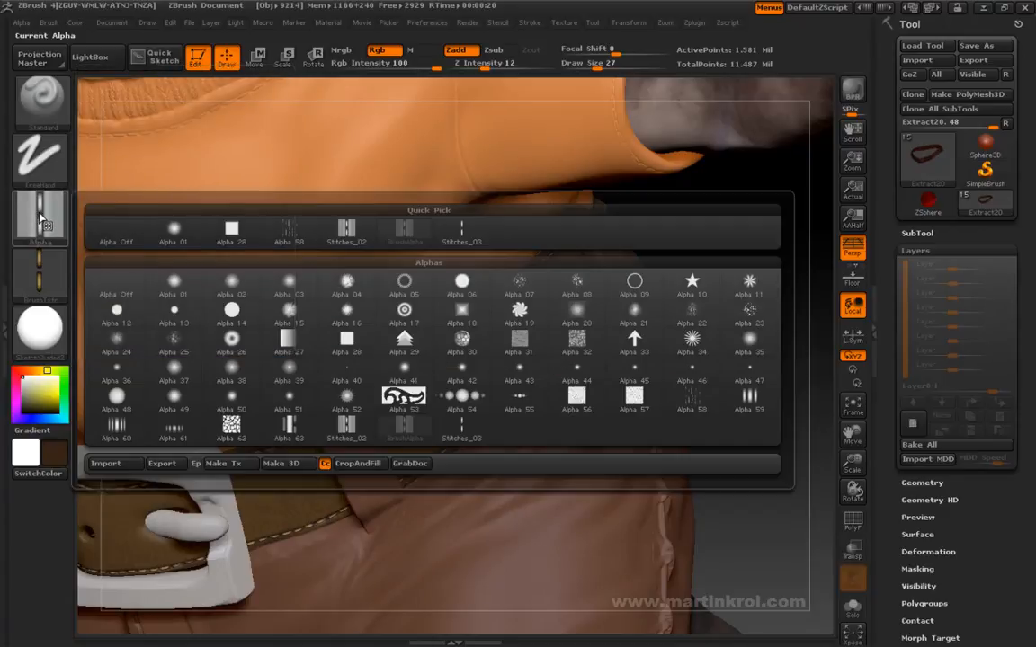
{"action": "left_click", "coordinate": [117, 469]}
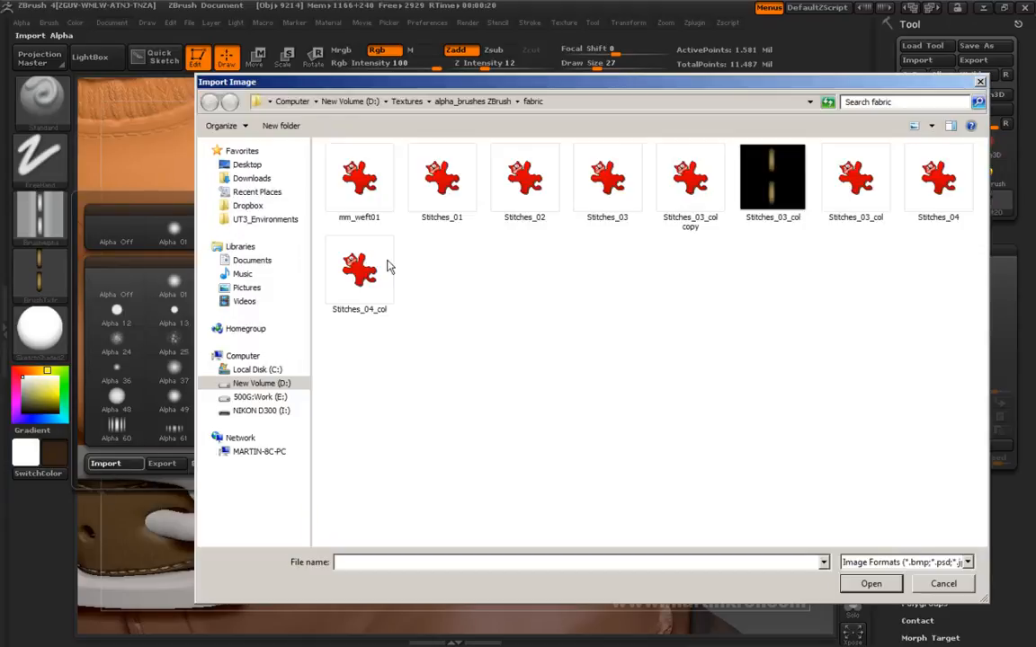
{"action": "left_click", "coordinate": [932, 188]}
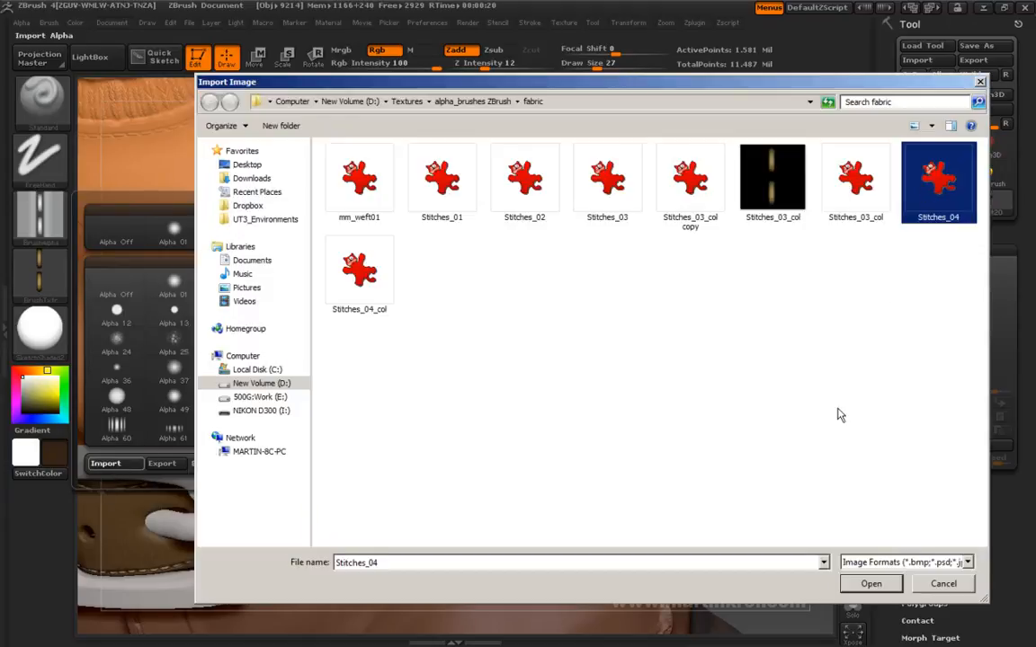
{"action": "key", "text": "Return"}
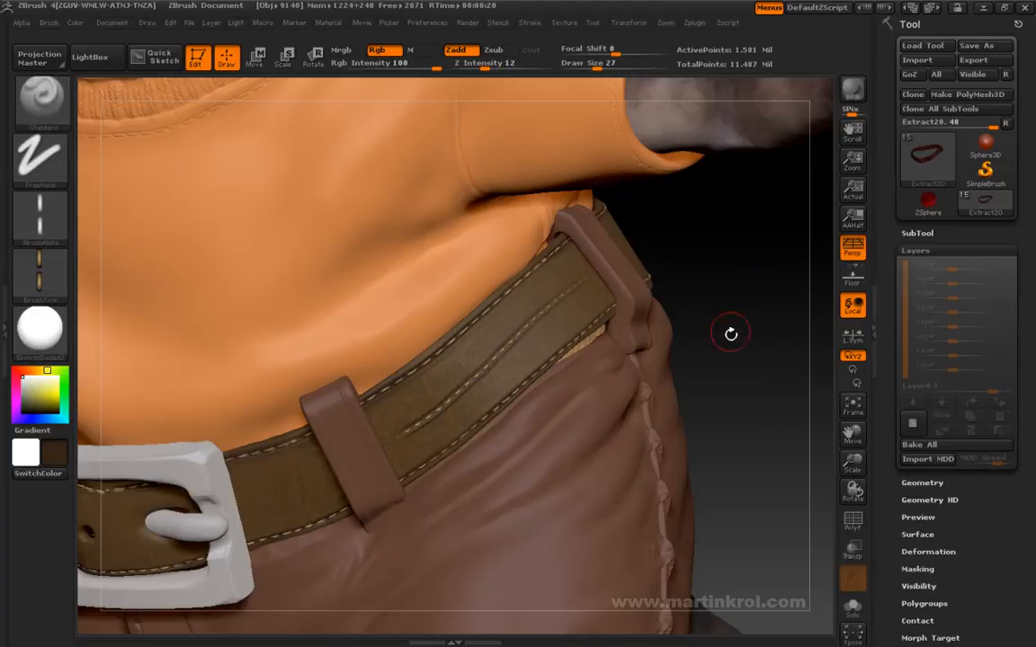
- Turn off both the brush texture and the brush alpha for plain sculpting on the belt
{"action": "mouse_move", "coordinate": [748, 269]}
{"action": "left_mouse_down", "text": "alt"}
{"action": "mouse_move", "coordinate": [757, 371]}
{"action": "mouse_move", "coordinate": [770, 268]}
{"action": "mouse_move", "coordinate": [782, 269]}
{"action": "left_mouse_up", "text": "alt"}
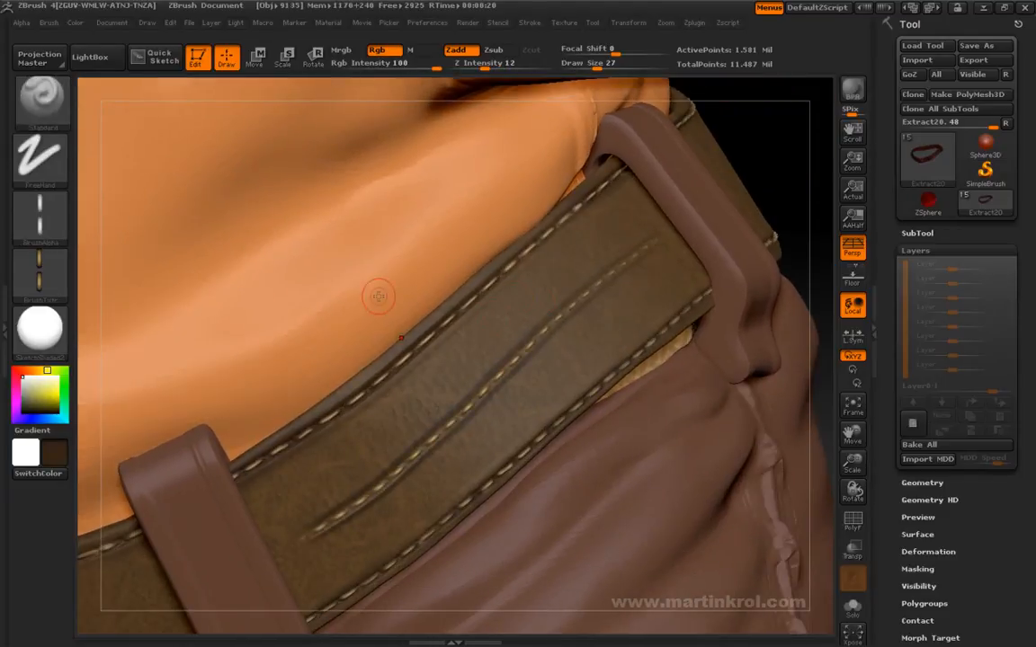
{"action": "left_click", "coordinate": [38, 266]}
{"action": "left_click", "coordinate": [117, 291]}
{"action": "left_click", "coordinate": [40, 214]}
{"action": "left_click", "coordinate": [111, 227]}
- Set the Draw Size to 31 and try a plain stroke along the belt above the existing middle stitch line
{"action": "key", "text": "space"}
{"action": "key", "text": "space"}
{"action": "mouse_move", "coordinate": [630, 212]}
{"action": "left_mouse_down"}
{"action": "mouse_move", "coordinate": [505, 319]}
{"action": "mouse_move", "coordinate": [382, 396]}
{"action": "mouse_move", "coordinate": [283, 486]}
{"action": "left_mouse_up"}
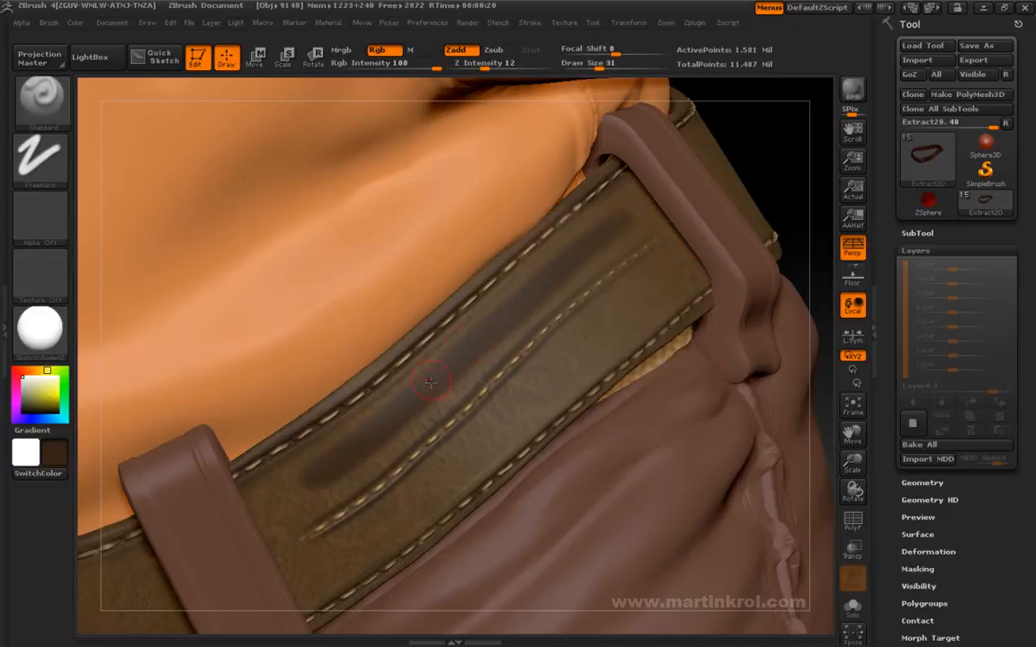
- Switch the brush to Zsub with Draw Size 20, try a groove above the middle stitch line, and undo it
{"action": "key", "text": "space"}
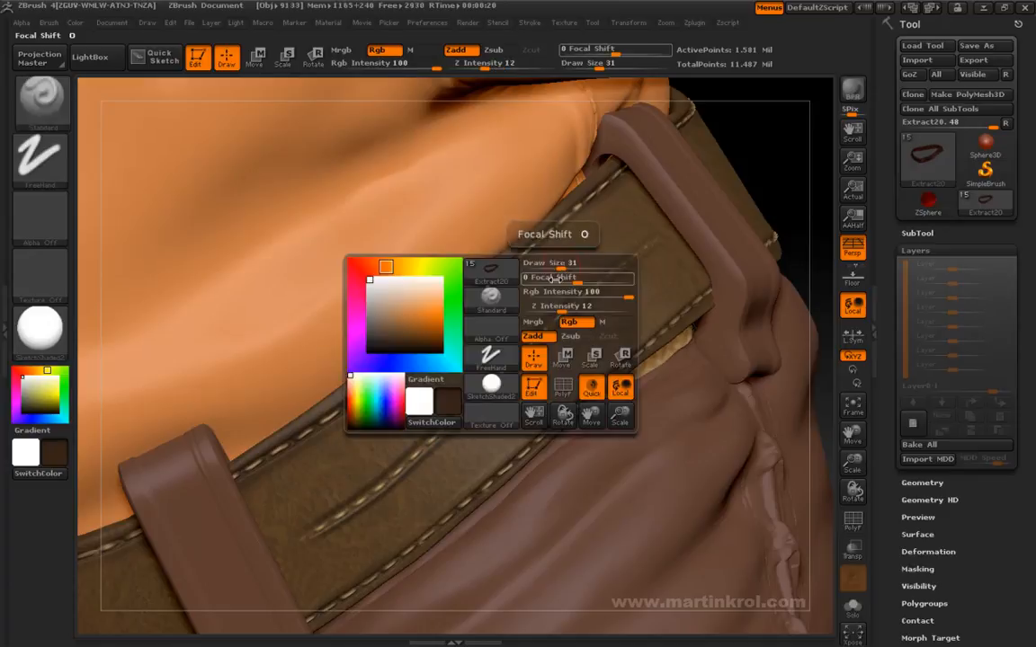
{"action": "left_click", "coordinate": [569, 344]}
{"action": "key", "text": "space"}
{"action": "left_click_drag", "start_coordinate": [592, 271], "coordinate": [584, 269]}
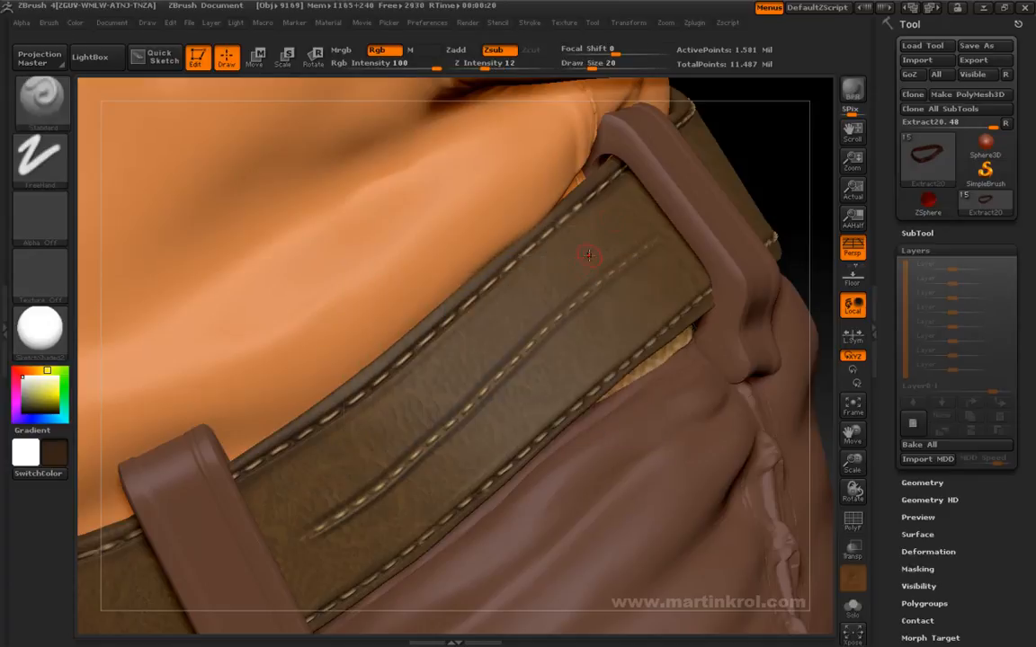
{"action": "mouse_move", "coordinate": [638, 205]}
{"action": "left_mouse_down"}
{"action": "mouse_move", "coordinate": [347, 460]}
{"action": "mouse_move", "coordinate": [281, 491]}
{"action": "left_mouse_up"}
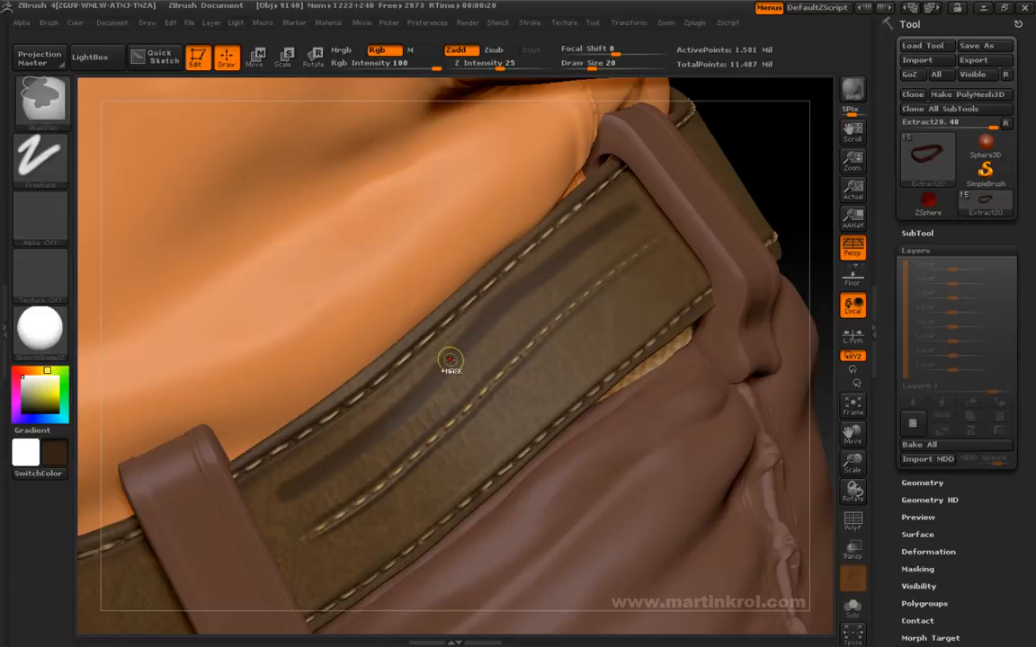
{"action": "key", "text": "ctrl+z"}
- Set the Z Intensity to 24 and carve a groove along the belt above the middle stitch line
{"action": "key", "text": "space"}
{"action": "left_click", "coordinate": [483, 396]}
{"action": "type", "text": "19"}
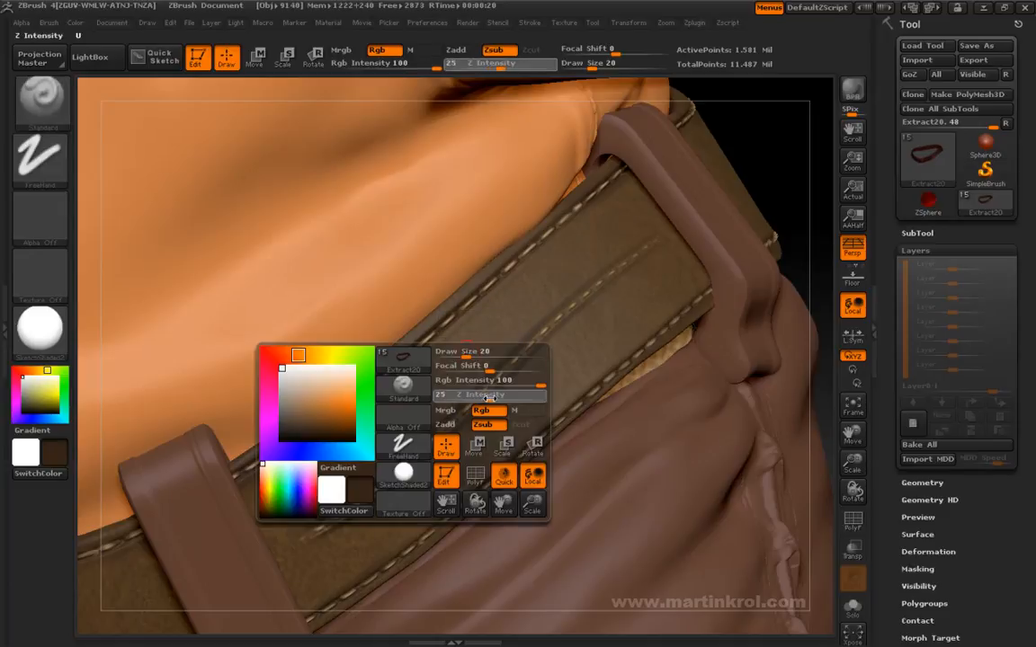
{"action": "left_click_drag", "start_coordinate": [490, 397], "coordinate": [489, 397]}
{"action": "mouse_move", "coordinate": [640, 209]}
{"action": "left_mouse_down"}
{"action": "mouse_move", "coordinate": [353, 452]}
{"action": "mouse_move", "coordinate": [242, 520]}
{"action": "left_mouse_up"}
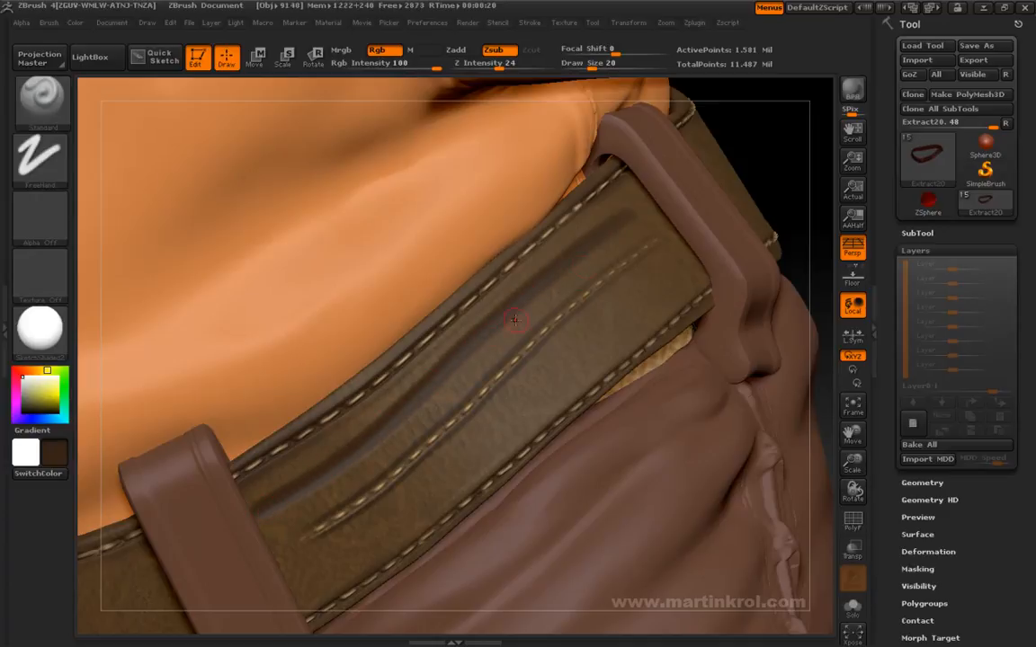
- Load the Stitches_04 alpha and the Stitches_04_col texture back into the brush
{"action": "left_click", "coordinate": [27, 212]}
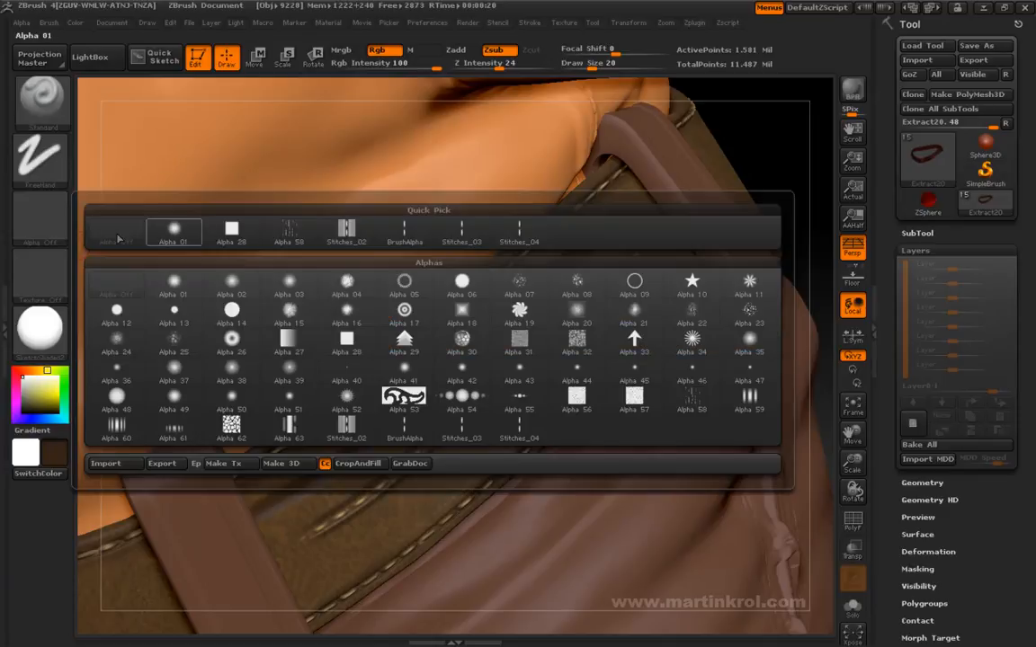
{"action": "left_click", "coordinate": [519, 232]}
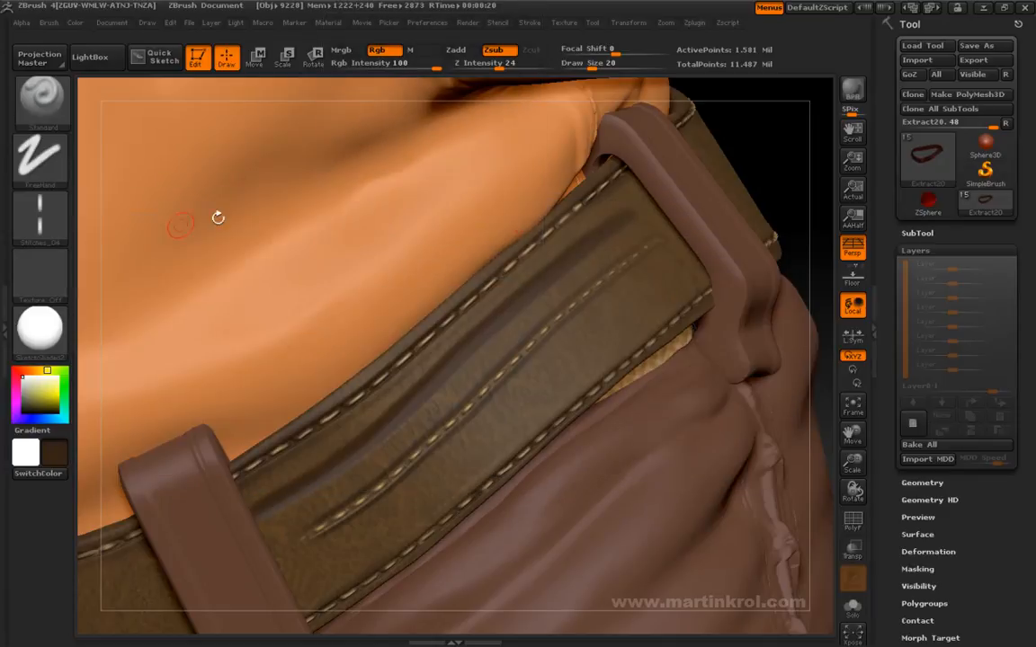
{"action": "left_click", "coordinate": [39, 268]}
{"action": "left_click", "coordinate": [461, 287]}
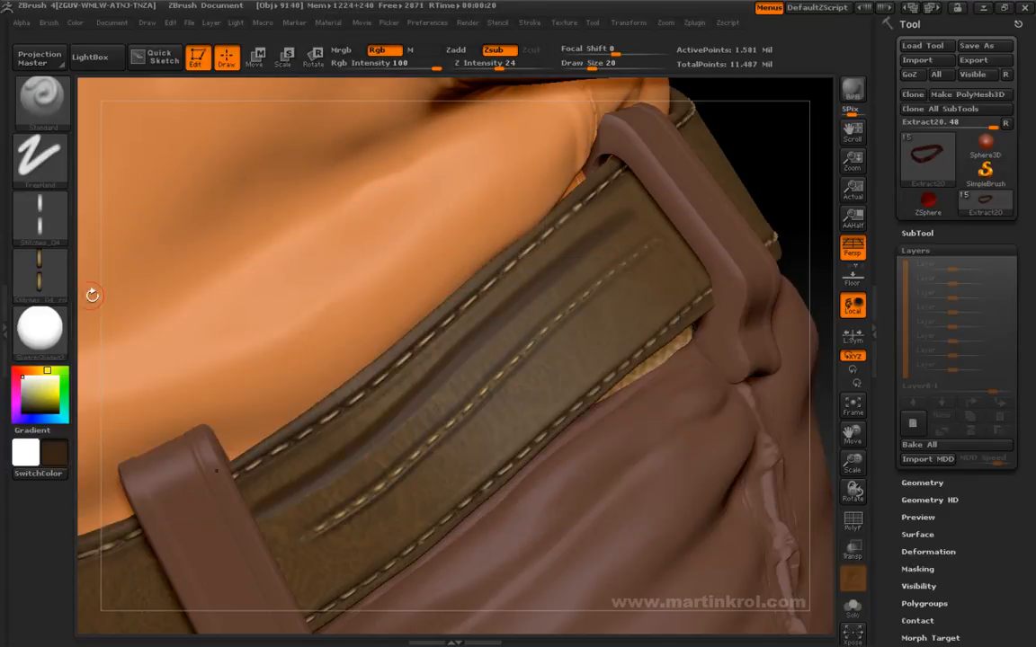
- Set the brush's Z Intensity to 14 and switch it back to Zadd
{"action": "key", "text": "space"}
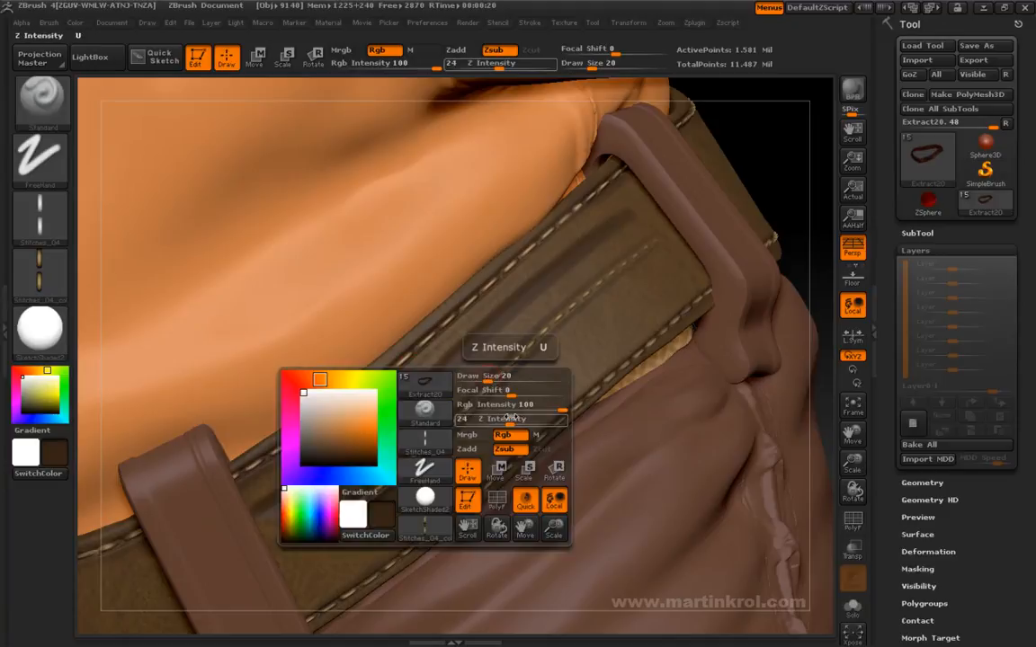
{"action": "left_click_drag", "start_coordinate": [509, 419], "coordinate": [497, 420]}
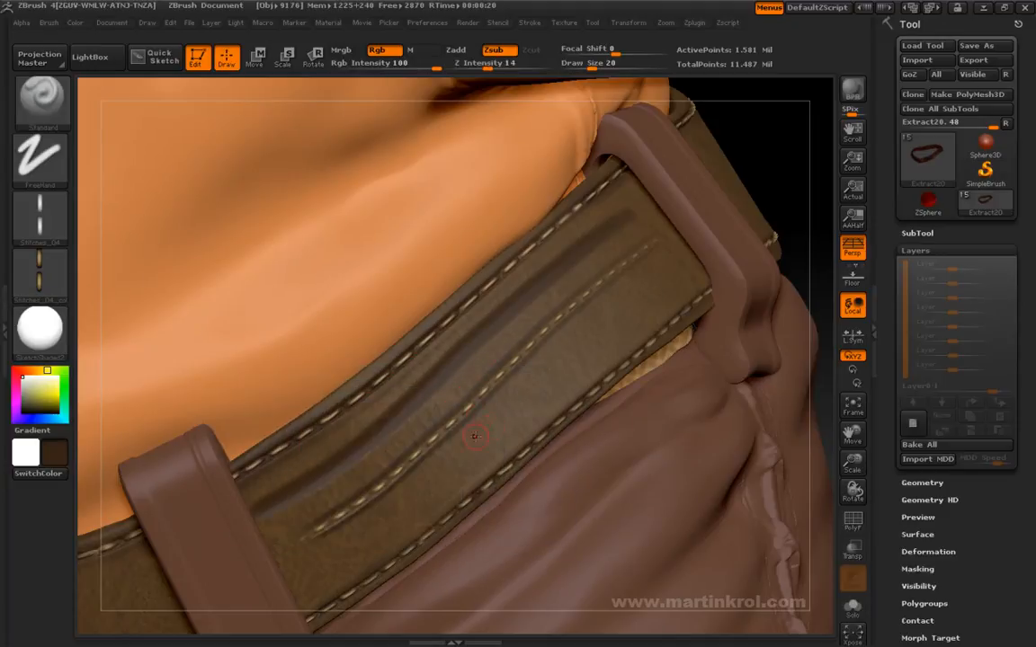
{"action": "key", "text": "space"}
{"action": "left_click", "coordinate": [487, 484]}
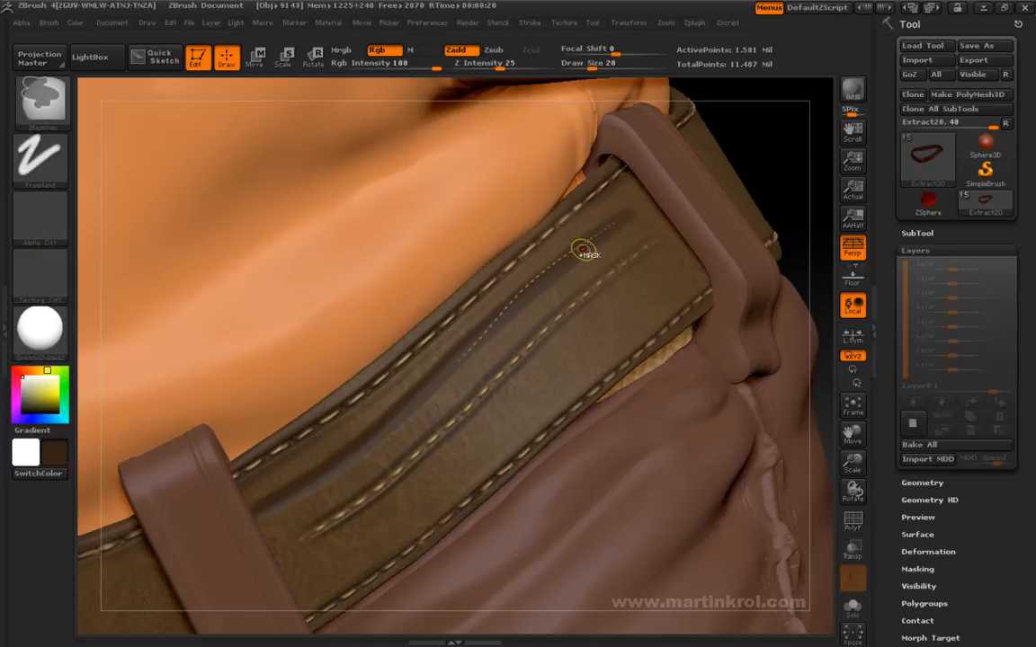
- Undo the small trial stitches, set the Draw Size to 56, and paint a larger stitch line inside the carved groove
{"action": "key", "text": "ctrl+z"}
{"action": "key", "text": "space"}
{"action": "left_click_drag", "start_coordinate": [582, 250], "coordinate": [599, 250]}
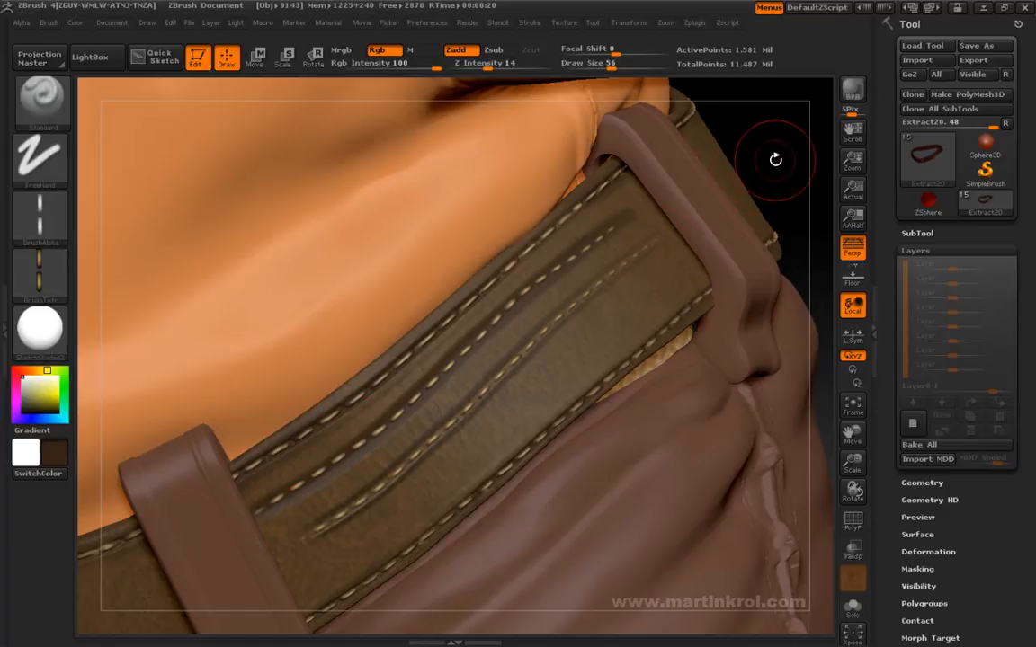
- Set the Draw Size to 38 and undo the trial stitching and grooves along the middle of the belt
{"action": "mouse_move", "coordinate": [781, 174]}
{"action": "left_mouse_down"}
{"action": "mouse_move", "coordinate": [802, 102]}
{"action": "mouse_move", "coordinate": [740, 174]}
{"action": "mouse_move", "coordinate": [745, 226]}
{"action": "mouse_move", "coordinate": [760, 215]}
{"action": "mouse_move", "coordinate": [756, 222]}
{"action": "mouse_move", "coordinate": [752, 210]}
{"action": "mouse_move", "coordinate": [758, 234]}
{"action": "left_mouse_up"}
{"action": "key", "text": "space"}
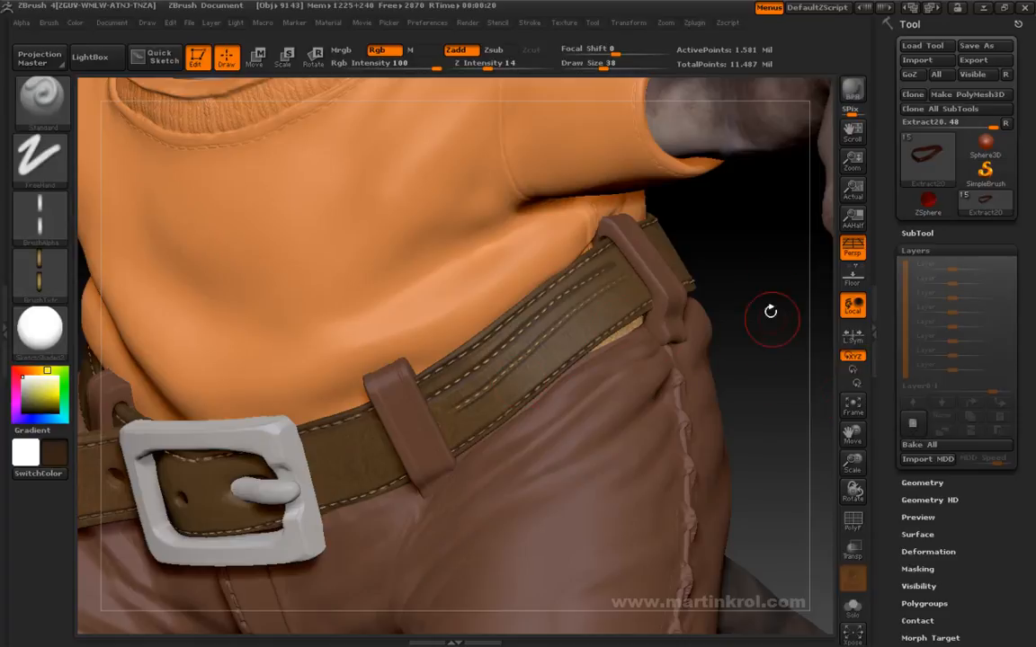
{"action": "mouse_move", "coordinate": [812, 393]}
{"action": "left_mouse_down"}
{"action": "mouse_move", "coordinate": [789, 321]}
{"action": "mouse_move", "coordinate": [791, 413]}
{"action": "mouse_move", "coordinate": [743, 222]}
{"action": "left_mouse_up"}
{"action": "left_click_drag", "start_coordinate": [726, 312], "coordinate": [735, 450], "text": "alt"}
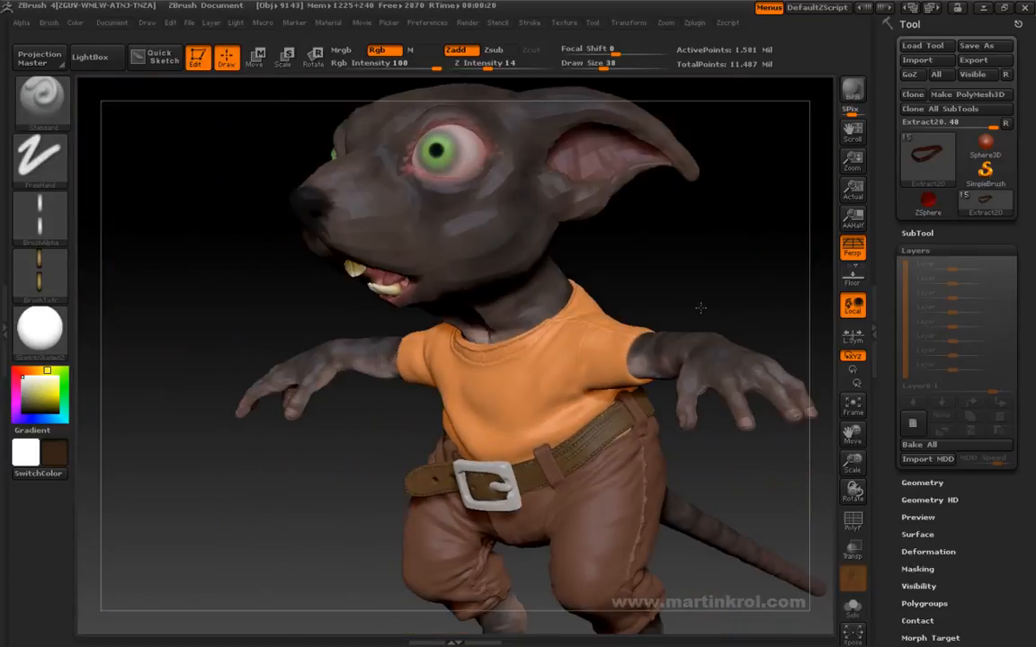
{"action": "key", "text": "ctrl+z"}
{"action": "left_click_drag", "start_coordinate": [693, 249], "coordinate": [717, 335], "text": "alt"}
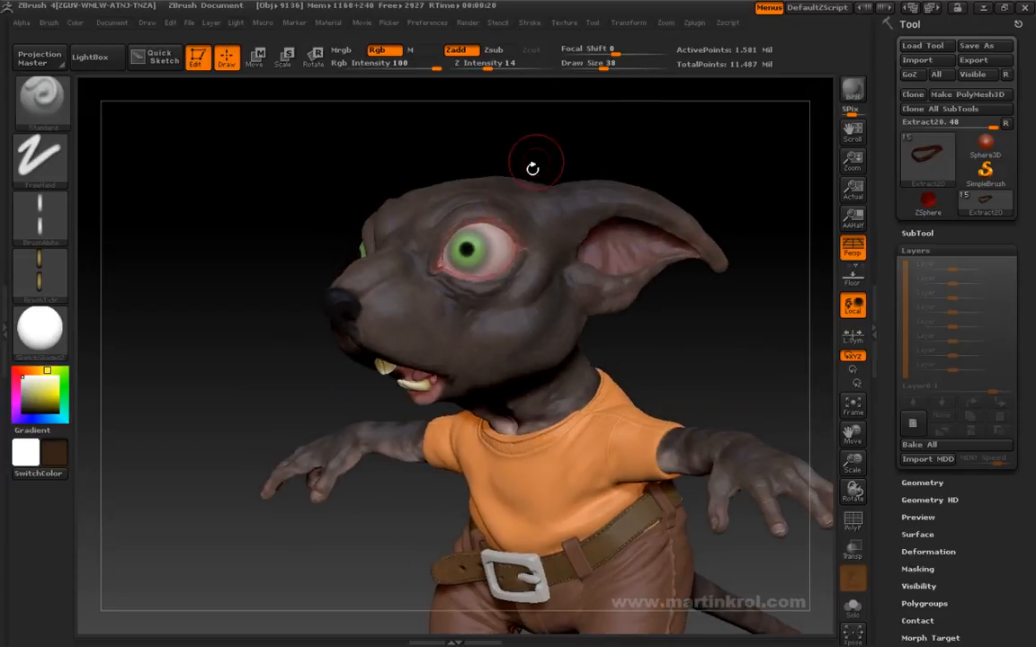
- Examine the character's head, shirt and belt from several angles
{"action": "left_click_drag", "start_coordinate": [502, 120], "coordinate": [521, 160]}
{"action": "left_click_drag", "start_coordinate": [713, 127], "coordinate": [466, 197]}
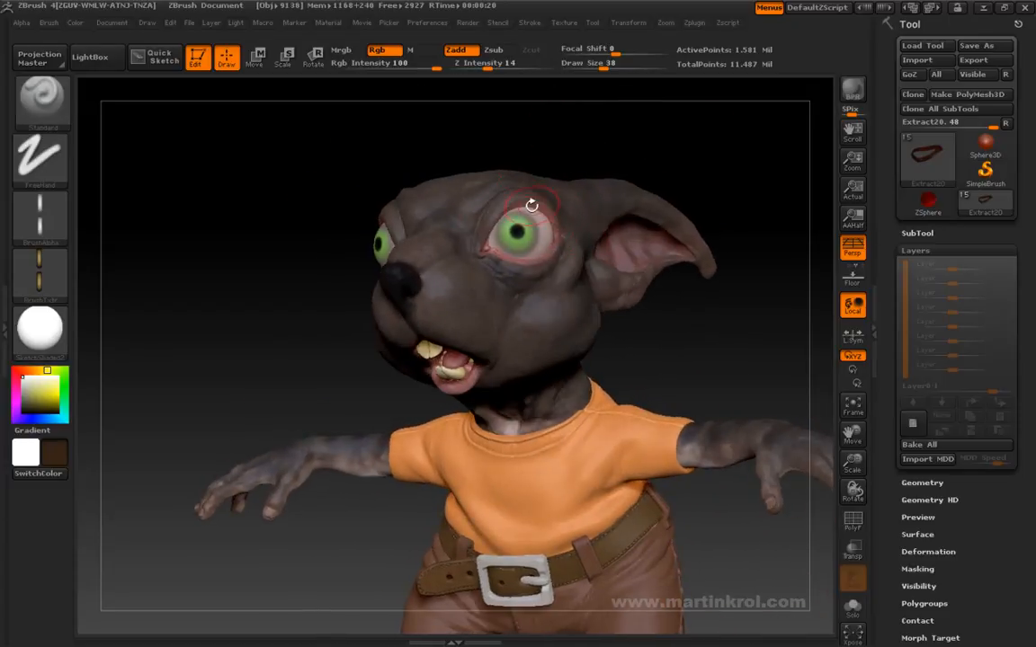
{"action": "left_click_drag", "start_coordinate": [606, 167], "coordinate": [440, 144]}
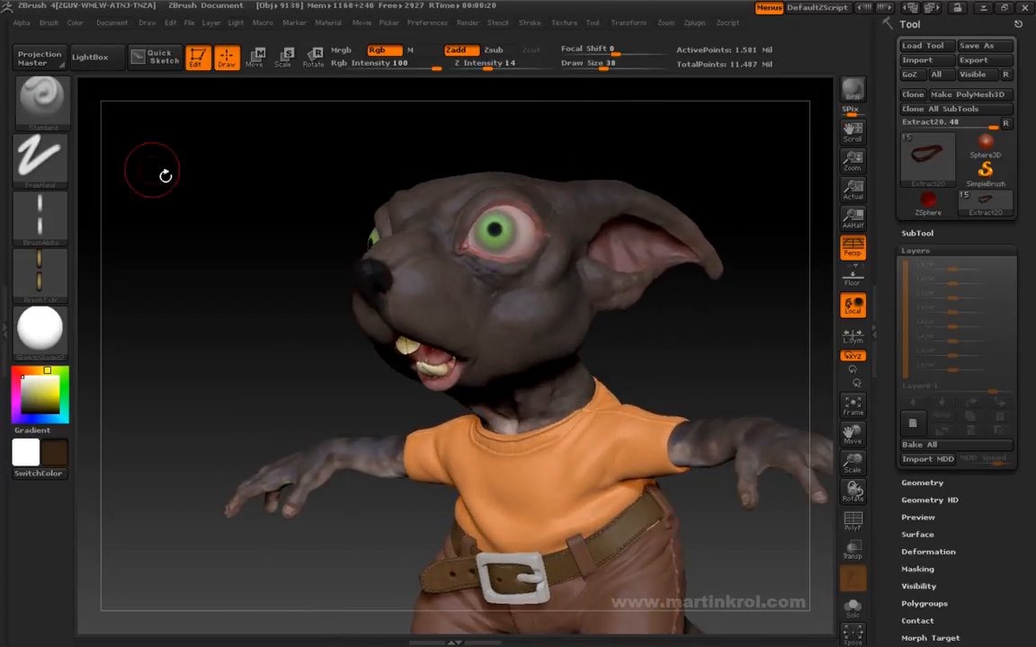
{"action": "left_click", "coordinate": [109, 24]}
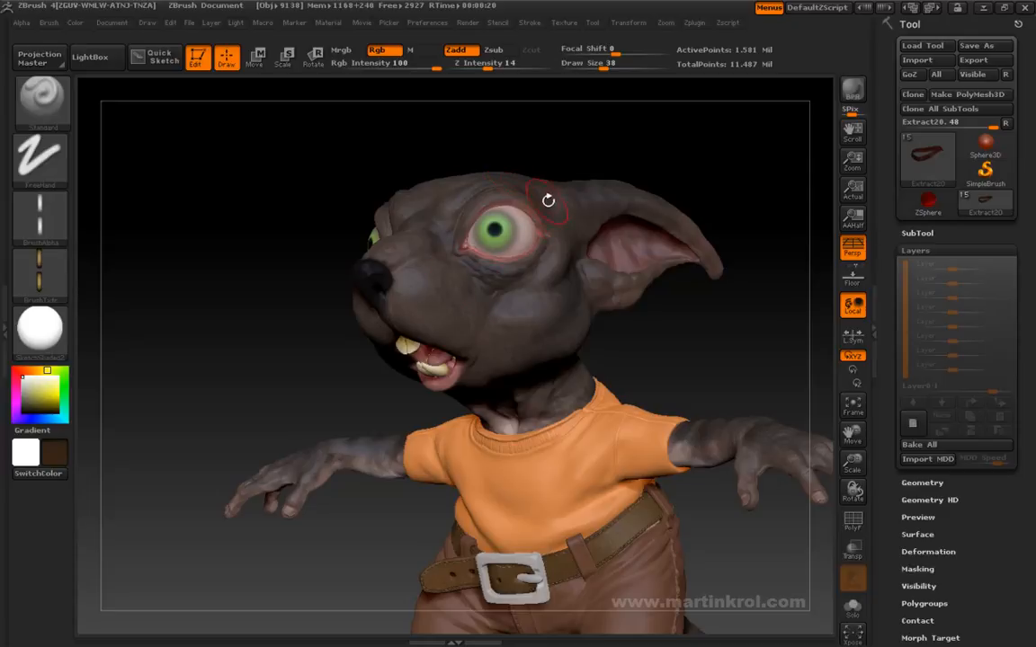
{"action": "key", "text": "shift+d"}
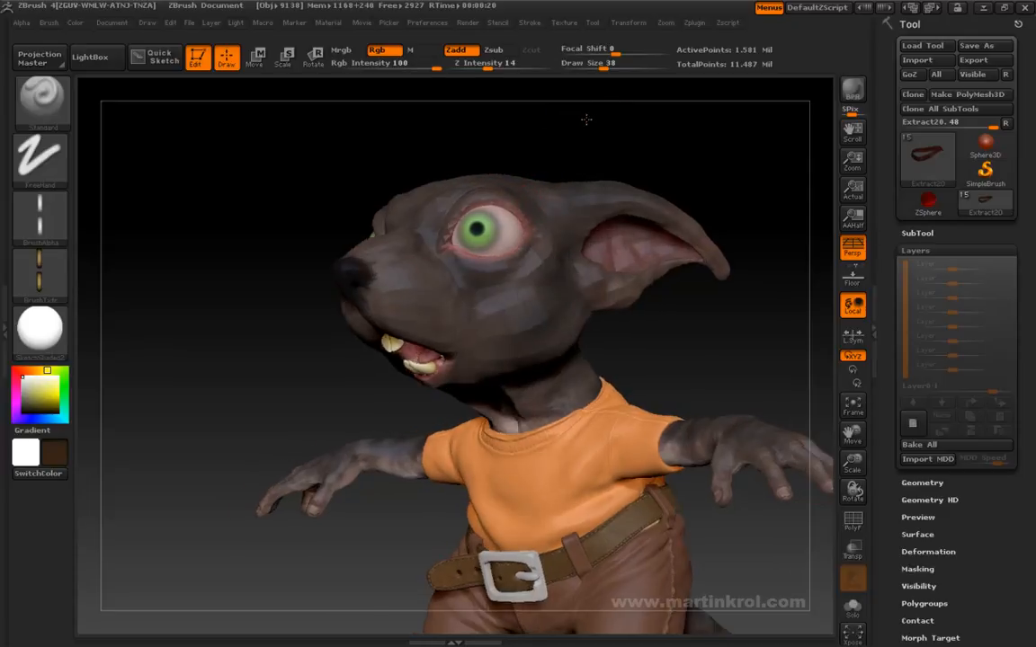
{"action": "key", "text": "shift+d"}
{"action": "left_click_drag", "start_coordinate": [621, 113], "coordinate": [614, 266]}
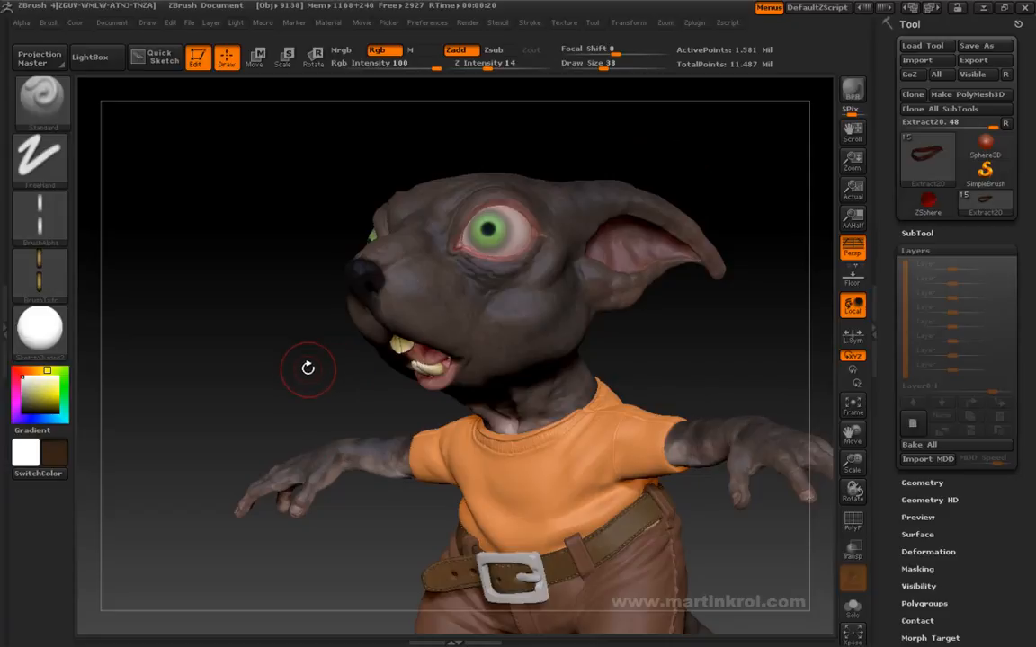
{"action": "left_click_drag", "start_coordinate": [307, 364], "coordinate": [312, 366]}
{"action": "left_click_drag", "start_coordinate": [344, 326], "coordinate": [310, 352]}
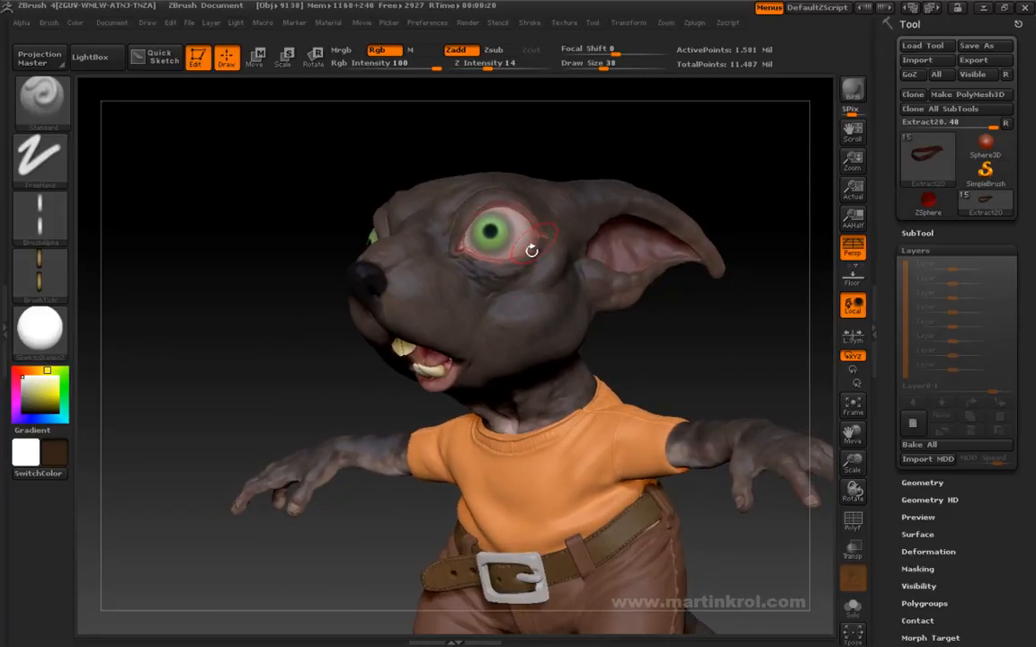